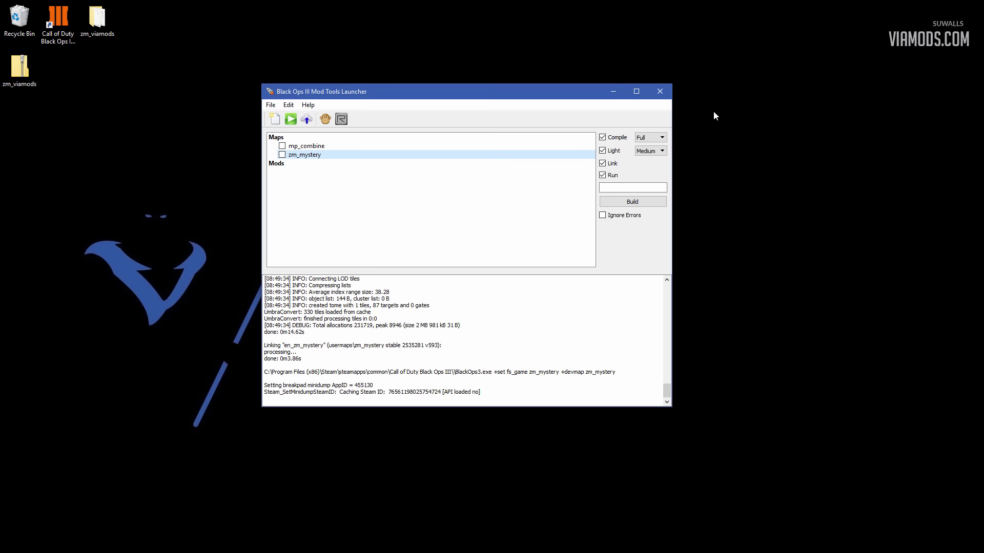
Step: Extract the zm_viamods zip archive into the Call of Duty Black Ops III map_source\_prefabs\zm folder
{"action": "left_click_drag", "start_coordinate": [20, 66], "coordinate": [103, 109]}
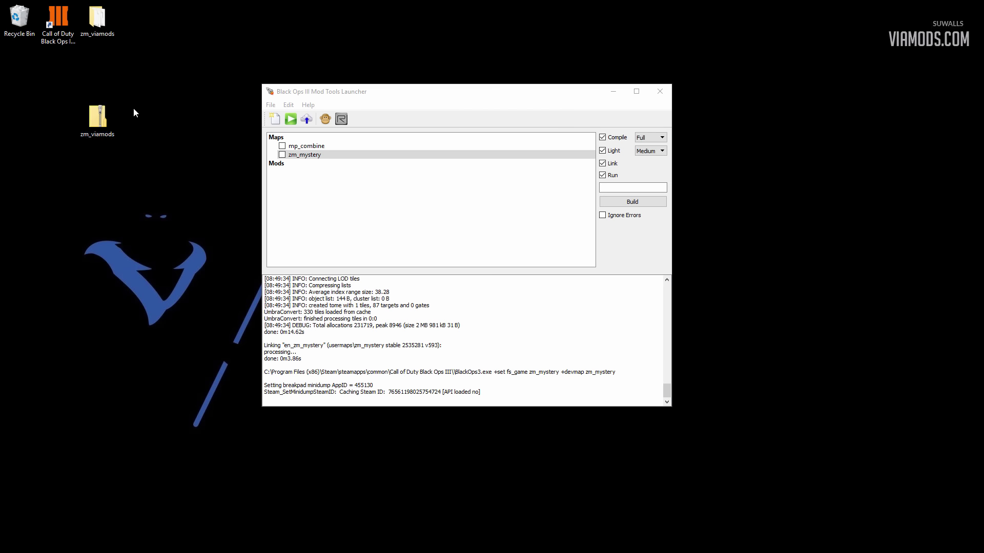
{"action": "right_click", "coordinate": [105, 120]}
{"action": "left_click", "coordinate": [155, 152]}
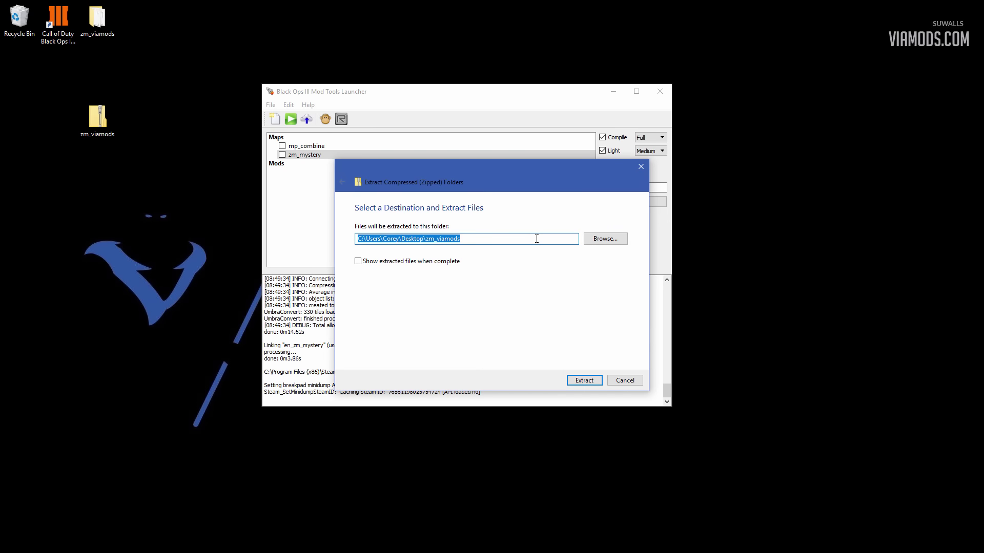
{"action": "key", "text": "ctrl+v"}
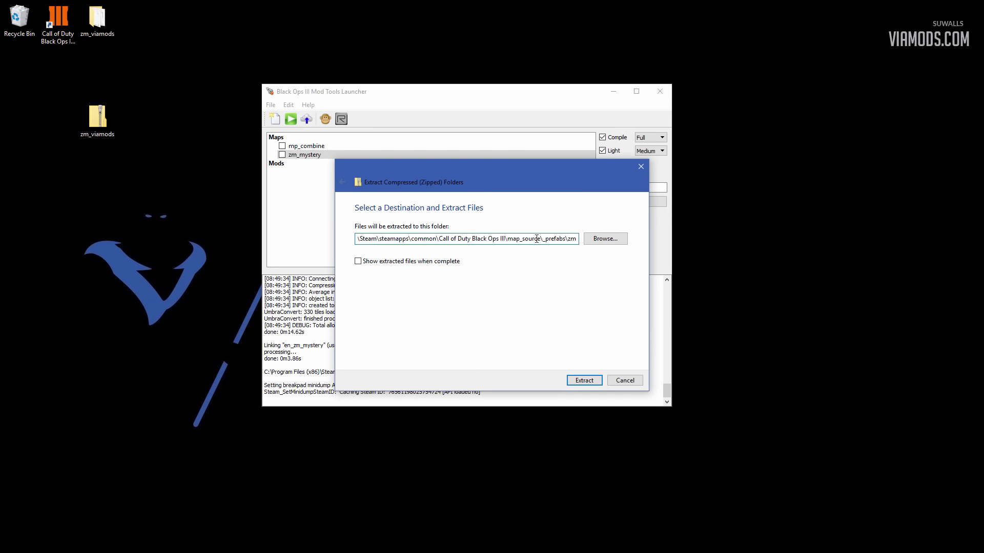
{"action": "left_click", "coordinate": [597, 241]}
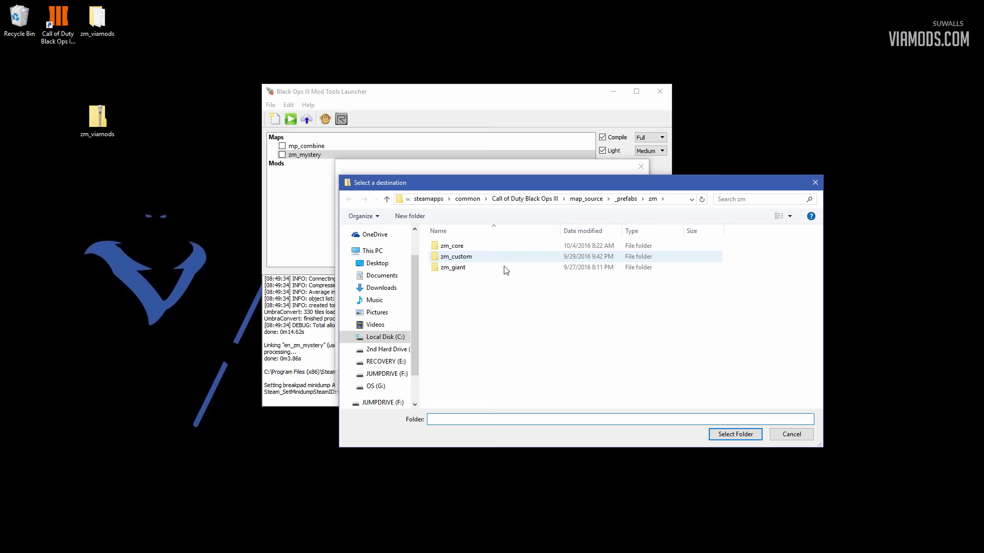
{"action": "left_click", "coordinate": [733, 434]}
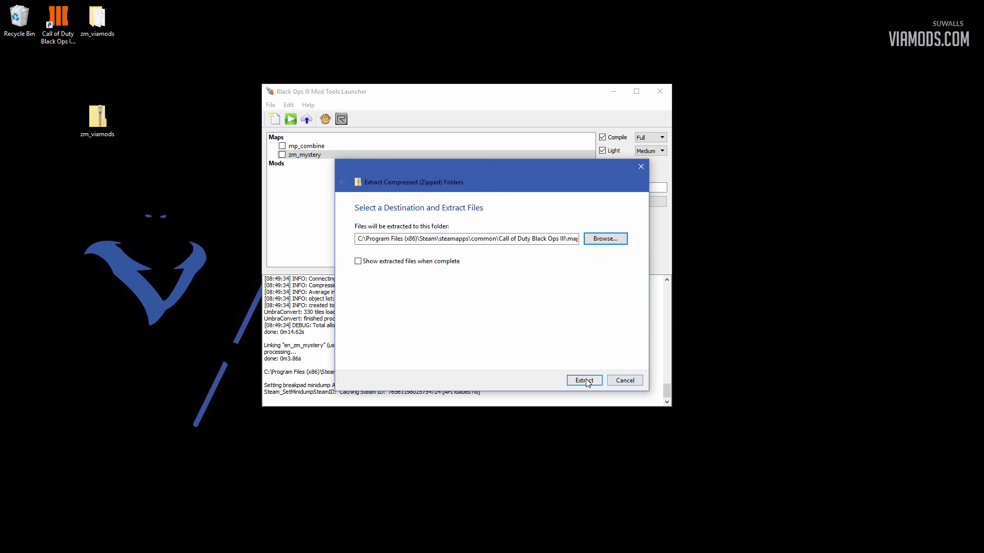
{"action": "left_click", "coordinate": [579, 379]}
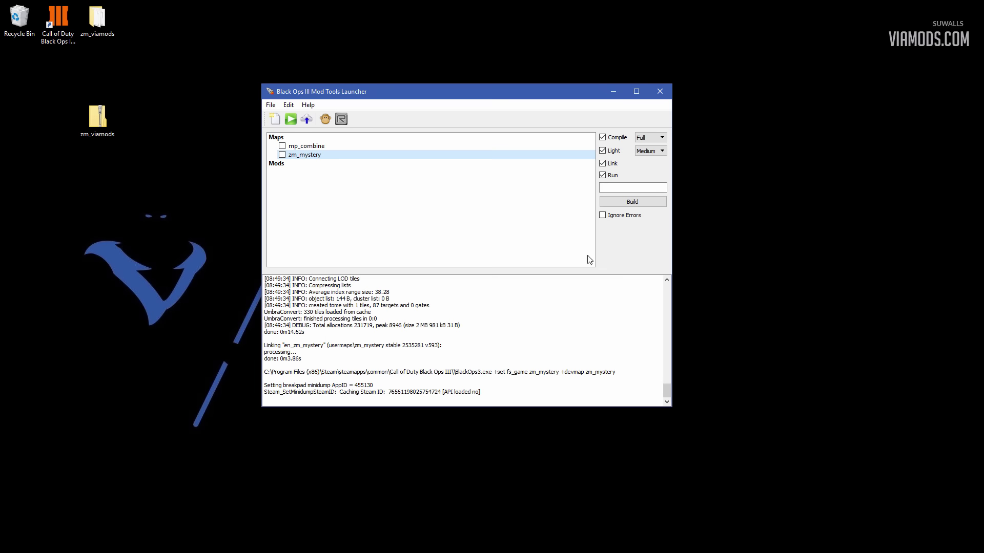
Step: Launch the Radiant level editor for the zm_mystery map and list the zm/zm_viamods prefabs in the Prefab Browser
{"action": "left_click", "coordinate": [341, 119]}
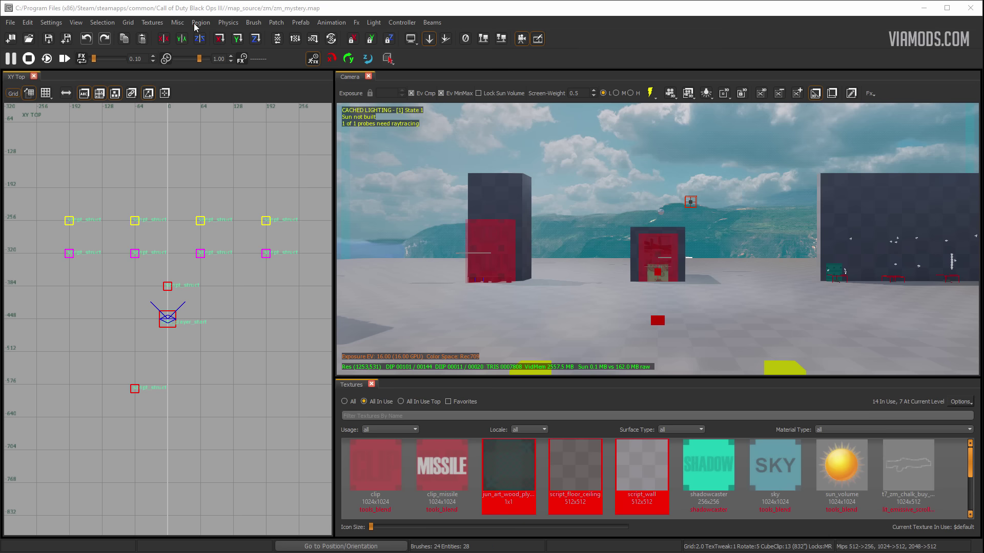
{"action": "right_click", "coordinate": [475, 22]}
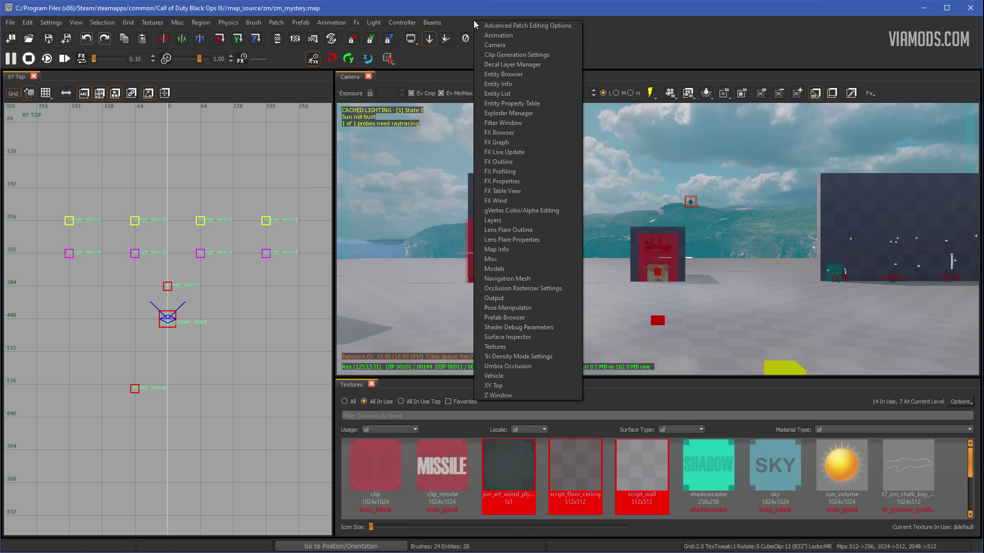
{"action": "left_click", "coordinate": [546, 318]}
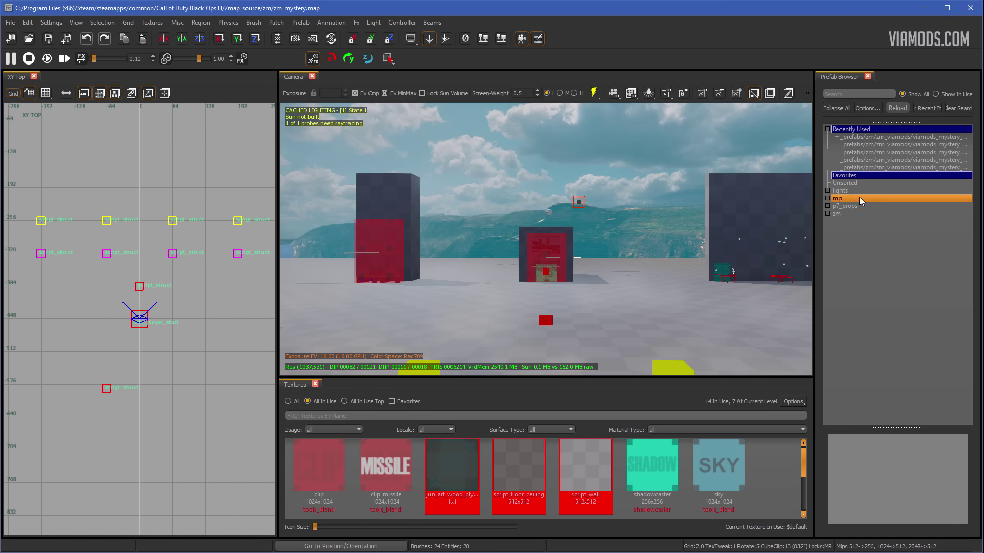
{"action": "left_click", "coordinate": [827, 213]}
{"action": "left_click", "coordinate": [834, 245]}
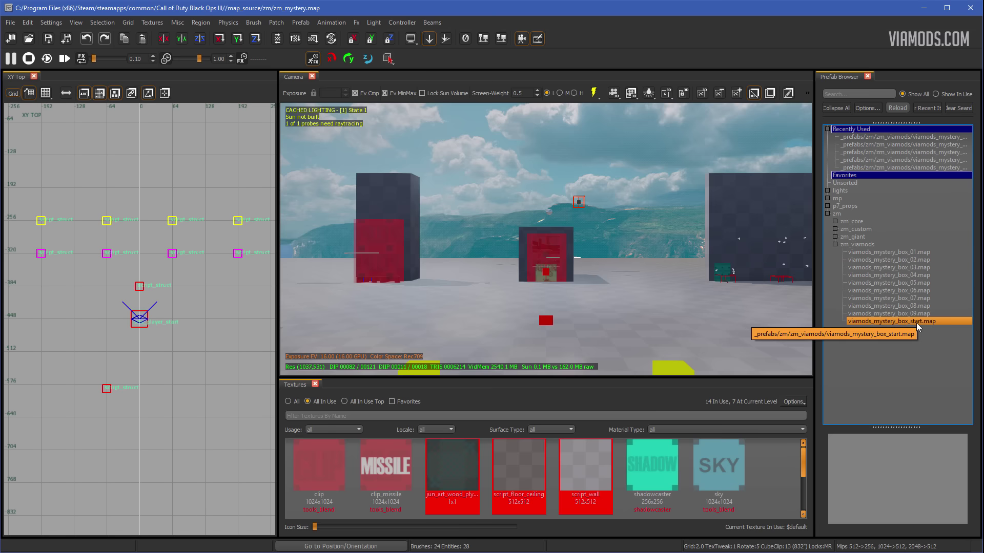
Step: Delete the existing mystery box in front of the tall pillar and place the viamods_mystery_box_start.map prefab in the camera view
{"action": "mouse_move", "coordinate": [917, 321]}
{"action": "left_mouse_down"}
{"action": "mouse_move", "coordinate": [429, 291]}
{"action": "mouse_move", "coordinate": [409, 269]}
{"action": "mouse_move", "coordinate": [388, 272]}
{"action": "left_mouse_up"}
{"action": "key", "text": "Delete"}
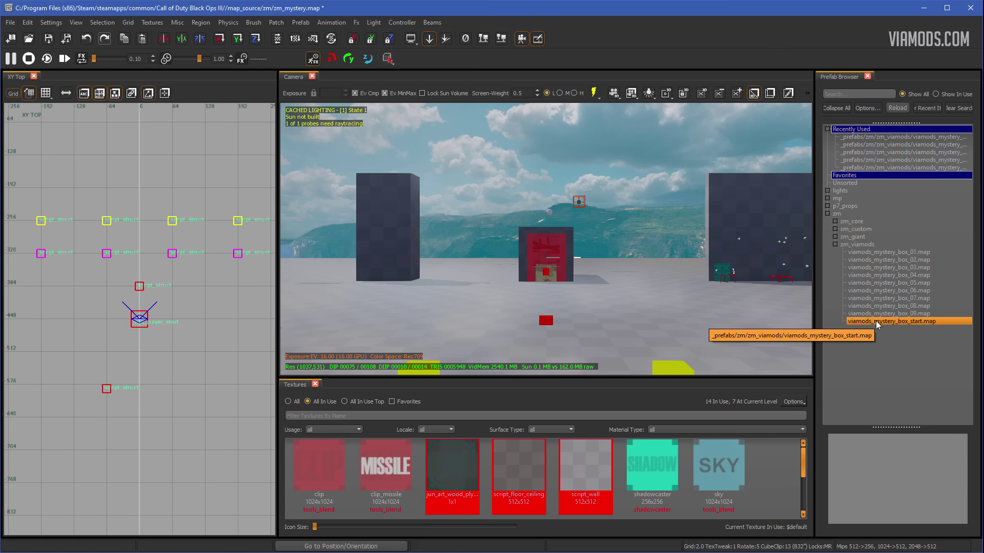
{"action": "left_click_drag", "start_coordinate": [892, 326], "coordinate": [460, 292]}
{"action": "scroll", "coordinate": [454, 287], "scroll_direction": "up", "scroll_amount": 3}
{"action": "right_click_drag", "start_coordinate": [454, 287], "coordinate": [457, 251]}
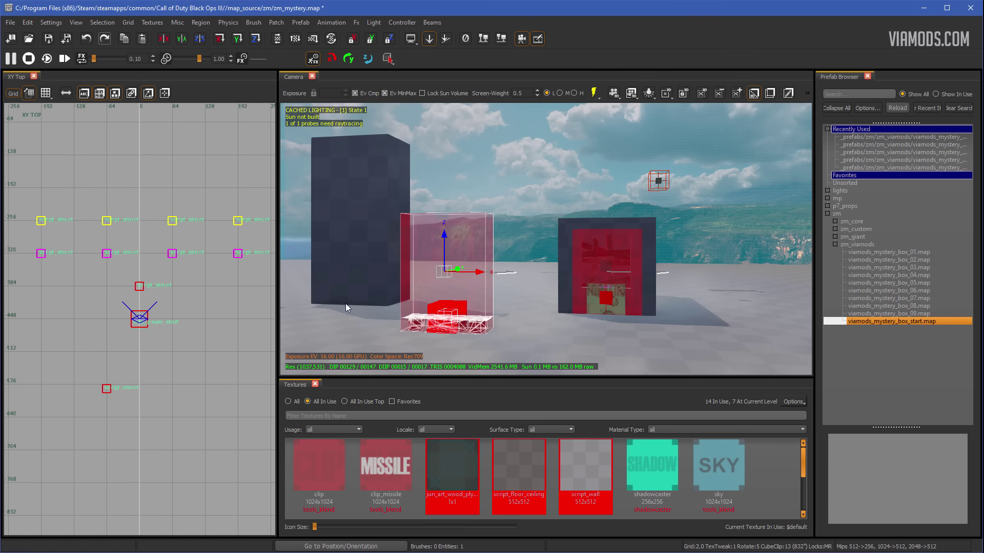
Step: Rotate the start box prefab 180 degrees about the Z axis in the XY top view
{"action": "scroll", "coordinate": [175, 262], "scroll_direction": "down", "scroll_amount": 3}
{"action": "scroll", "coordinate": [174, 263], "scroll_direction": "down", "scroll_amount": 1}
{"action": "right_click_drag", "start_coordinate": [175, 263], "coordinate": [255, 352]}
{"action": "scroll", "coordinate": [142, 192], "scroll_direction": "up", "scroll_amount": 3}
{"action": "right_click_drag", "start_coordinate": [143, 191], "coordinate": [72, 199]}
{"action": "scroll", "coordinate": [206, 235], "scroll_direction": "up", "scroll_amount": 4}
{"action": "scroll", "coordinate": [208, 236], "scroll_direction": "up", "scroll_amount": 4}
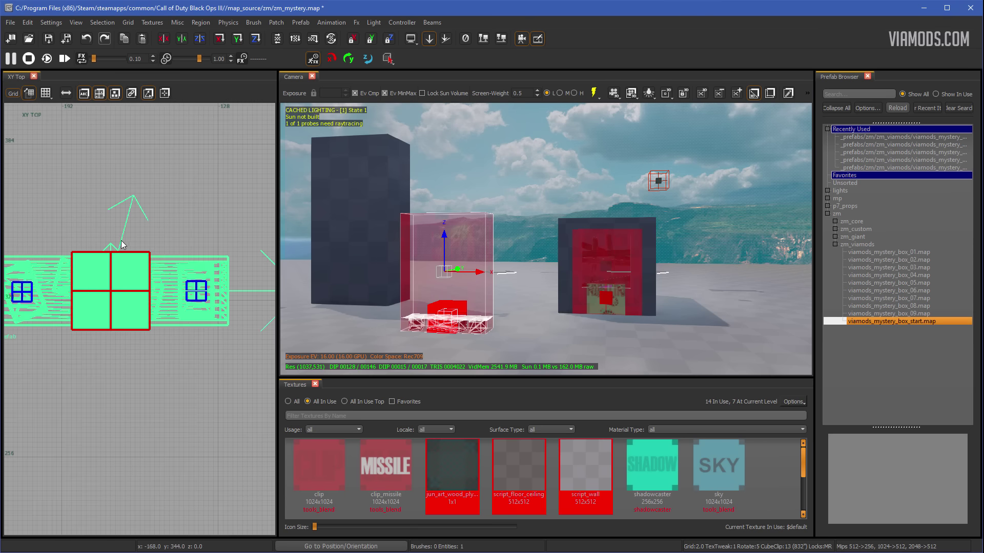
{"action": "key", "text": "ctrl+Tab"}
{"action": "right_click_drag", "start_coordinate": [145, 383], "coordinate": [134, 293]}
{"action": "key", "text": "ctrl+Tab"}
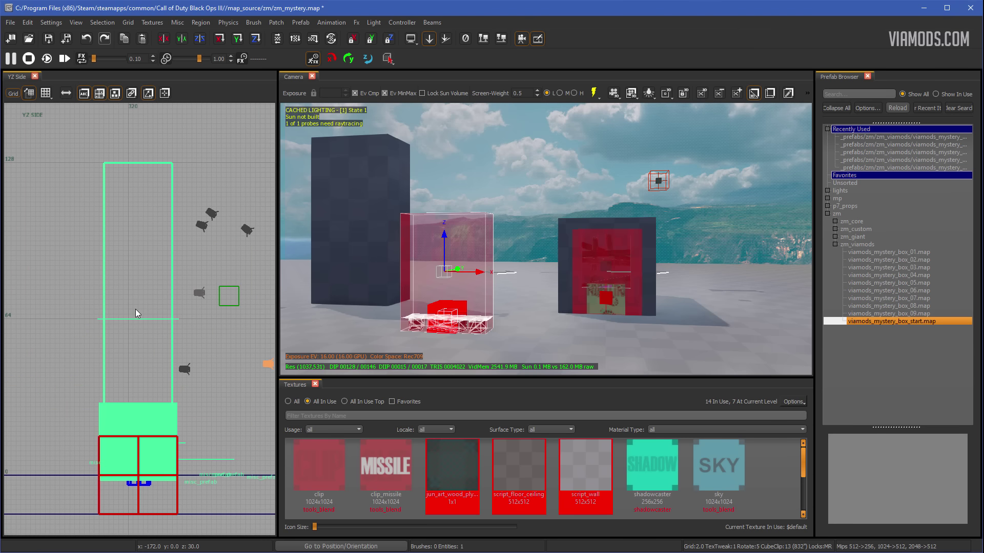
{"action": "key", "text": "ctrl+Tab"}
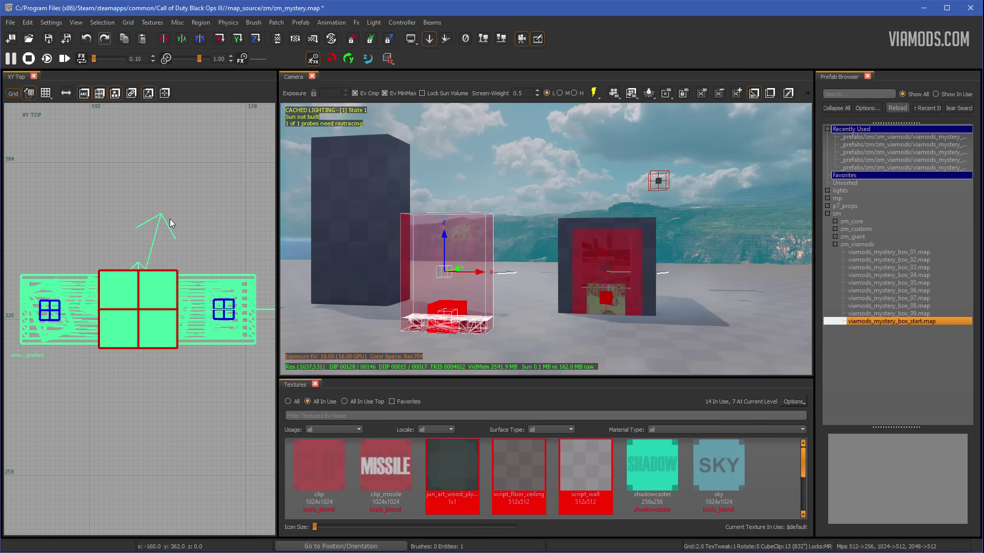
{"action": "key", "text": "r"}
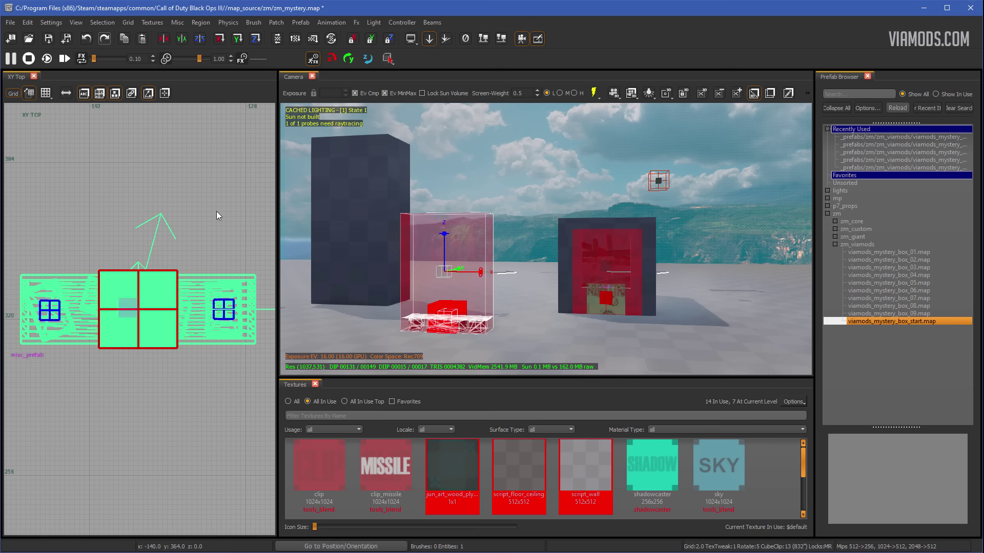
{"action": "left_click_drag", "start_coordinate": [217, 216], "coordinate": [214, 247]}
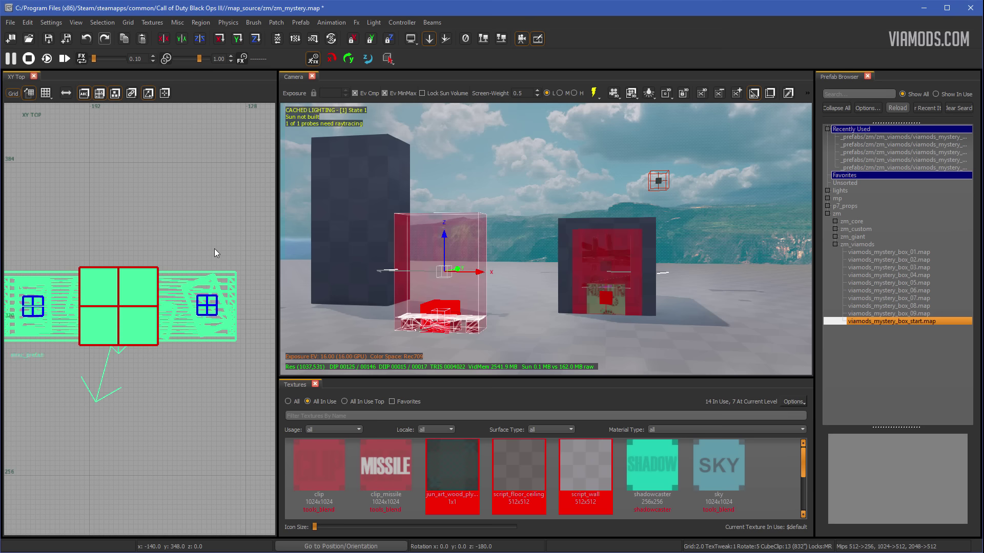
Step: Move the start box prefab over to the tall pillar, to about X -440, Y 423
{"action": "right_click_drag", "start_coordinate": [318, 312], "coordinate": [258, 300]}
{"action": "scroll", "coordinate": [239, 302], "scroll_direction": "down", "scroll_amount": 4}
{"action": "right_click_drag", "start_coordinate": [158, 275], "coordinate": [205, 320]}
{"action": "left_click_drag", "start_coordinate": [240, 351], "coordinate": [28, 275]}
{"action": "right_click_drag", "start_coordinate": [39, 292], "coordinate": [129, 290]}
{"action": "scroll", "coordinate": [129, 289], "scroll_direction": "up", "scroll_amount": 2}
{"action": "scroll", "coordinate": [128, 289], "scroll_direction": "up", "scroll_amount": 1}
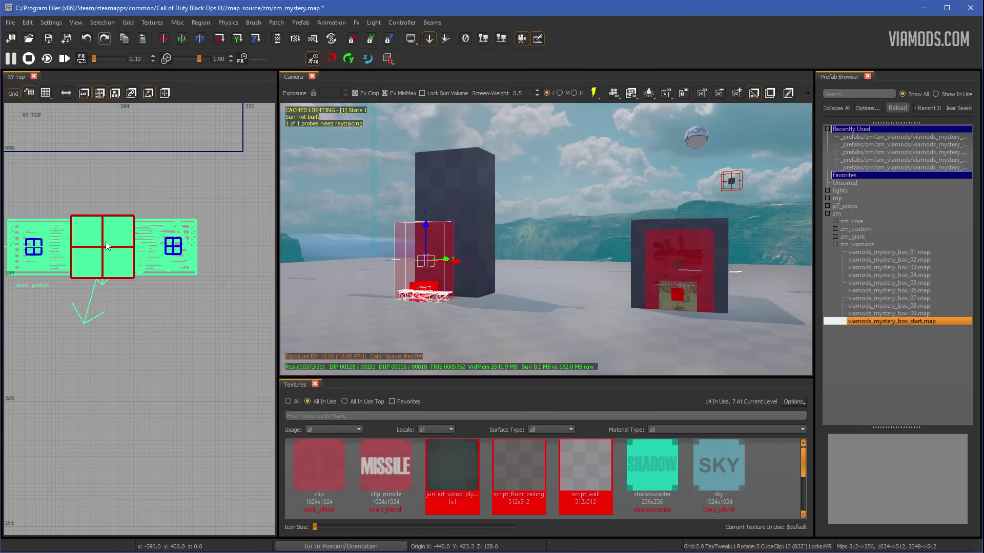
Step: Shift the start box prefab against the pillar's wall, to about X -432, Y 455, and deselect it
{"action": "left_click_drag", "start_coordinate": [105, 241], "coordinate": [120, 180]}
{"action": "scroll", "coordinate": [120, 181], "scroll_direction": "up", "scroll_amount": 2}
{"action": "right_click_drag", "start_coordinate": [118, 192], "coordinate": [101, 229]}
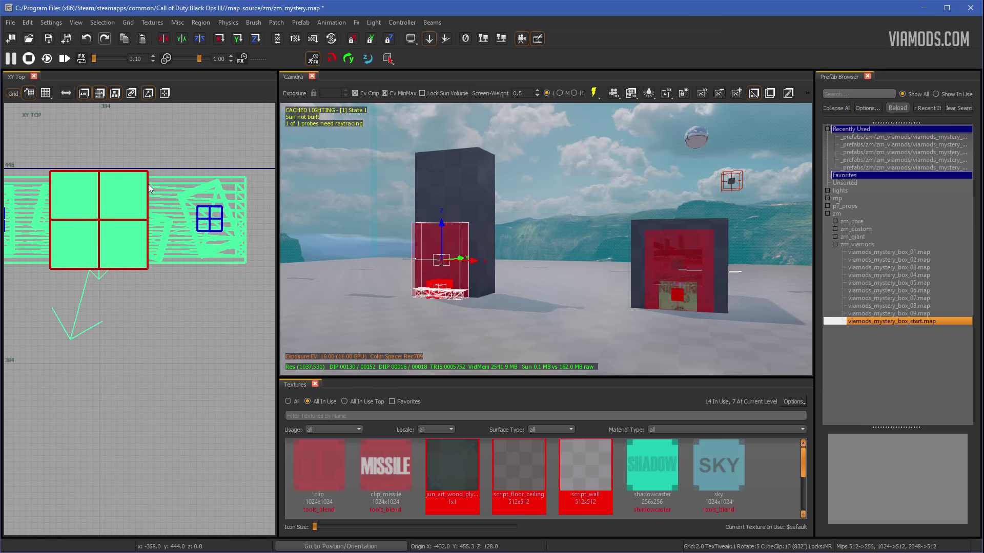
{"action": "scroll", "coordinate": [128, 194], "scroll_direction": "up", "scroll_amount": 2}
{"action": "right_click_drag", "start_coordinate": [219, 176], "coordinate": [179, 176]}
{"action": "scroll", "coordinate": [180, 176], "scroll_direction": "down", "scroll_amount": 1}
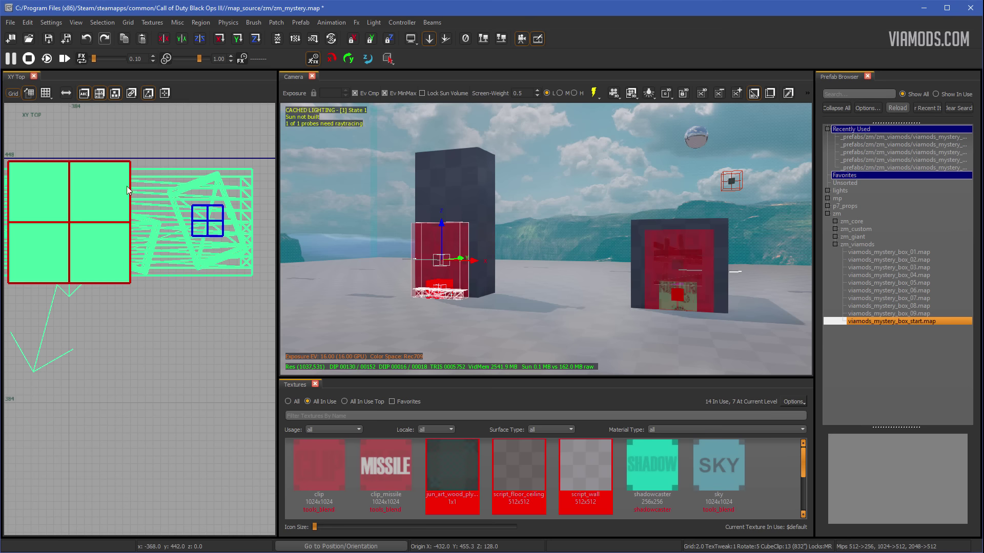
{"action": "left_click_drag", "start_coordinate": [121, 189], "coordinate": [88, 186]}
{"action": "right_click_drag", "start_coordinate": [384, 267], "coordinate": [333, 241]}
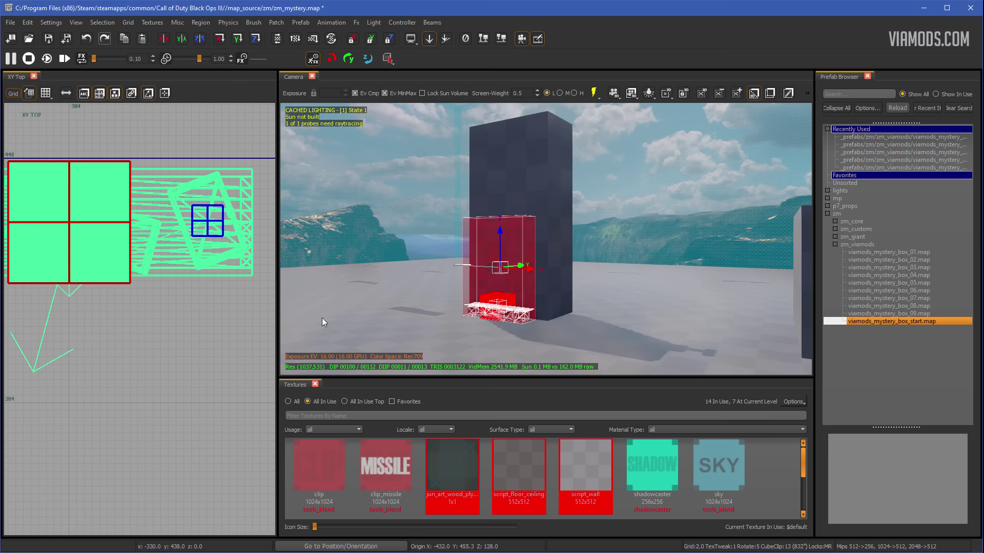
{"action": "right_click_drag", "start_coordinate": [478, 303], "coordinate": [464, 302]}
{"action": "right_click_drag", "start_coordinate": [527, 305], "coordinate": [593, 311]}
{"action": "key", "text": "Escape"}
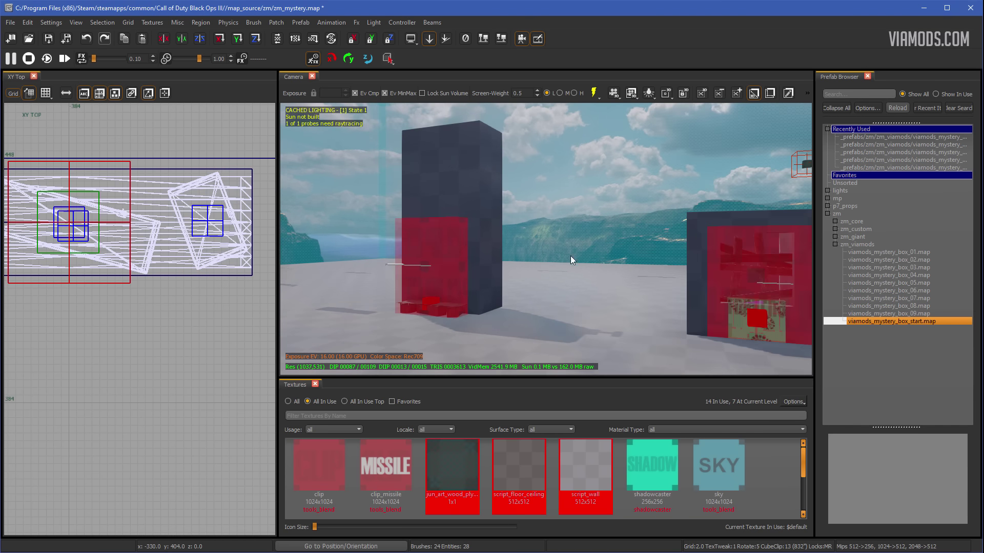
Step: Place the viamods_mystery_box_01, viamods_mystery_box_02 and viamods_mystery_box_03 prefabs on the open ground around the pillar
{"action": "left_click_drag", "start_coordinate": [905, 255], "coordinate": [584, 279]}
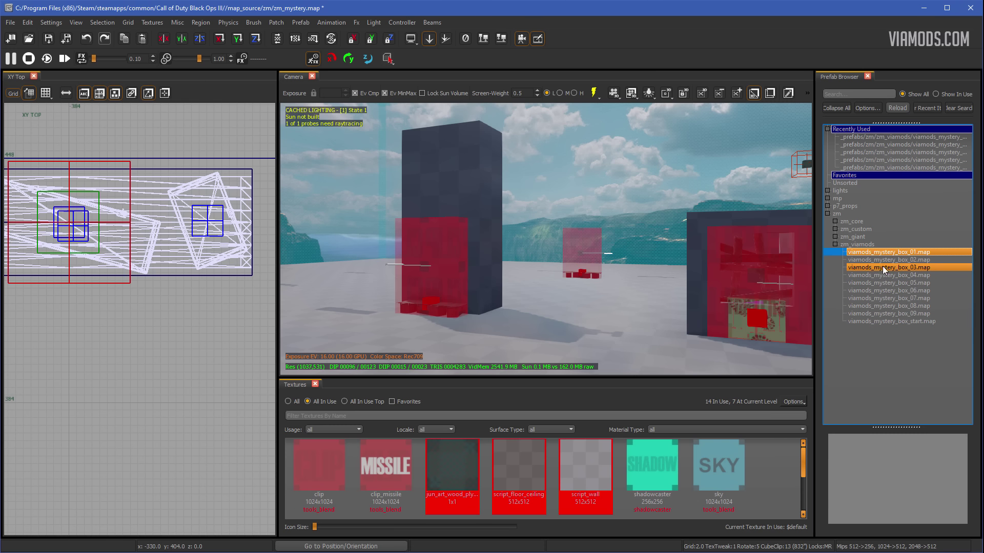
{"action": "left_click_drag", "start_coordinate": [892, 260], "coordinate": [381, 264]}
{"action": "left_click_drag", "start_coordinate": [917, 267], "coordinate": [638, 294]}
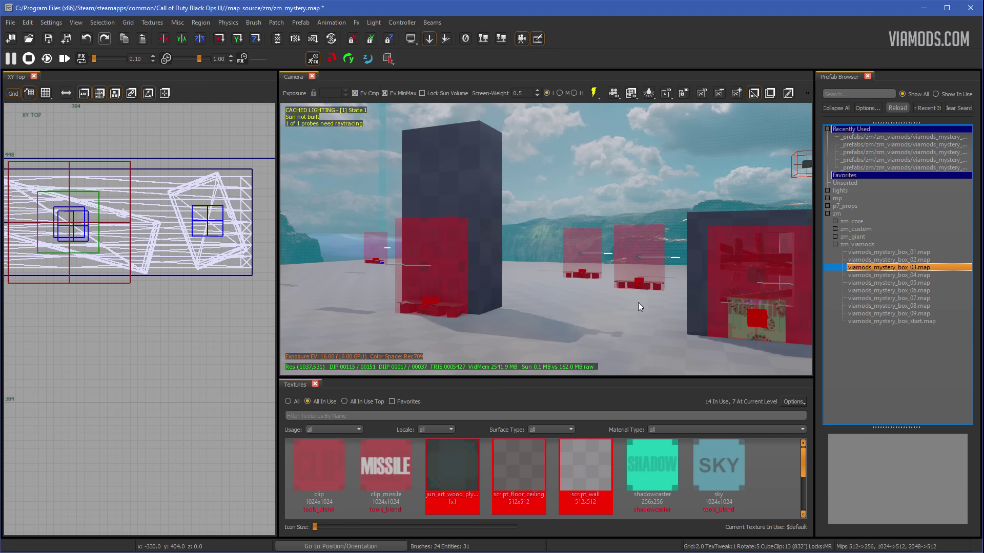
{"action": "right_click_drag", "start_coordinate": [636, 292], "coordinate": [659, 286]}
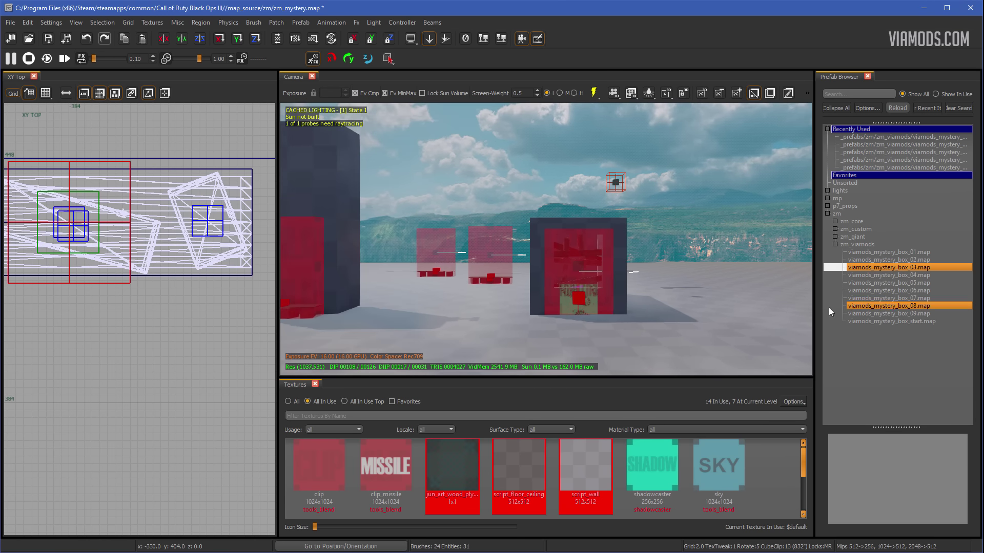
Step: Select the placed viamods_mystery_box_03 prefab and enter it for editing
{"action": "scroll", "coordinate": [591, 285], "scroll_direction": "up", "scroll_amount": 3}
{"action": "left_click", "coordinate": [472, 300]}
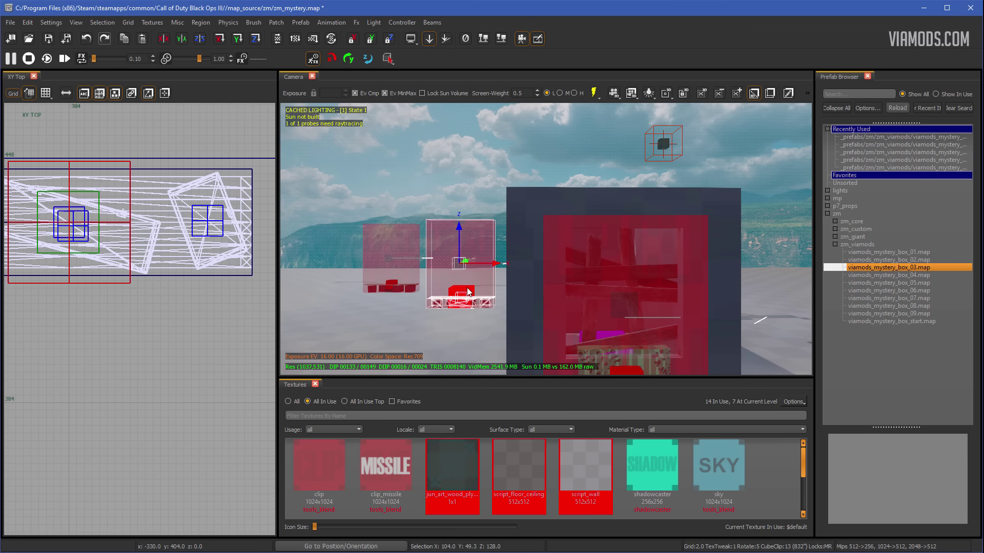
{"action": "right_click", "coordinate": [464, 277]}
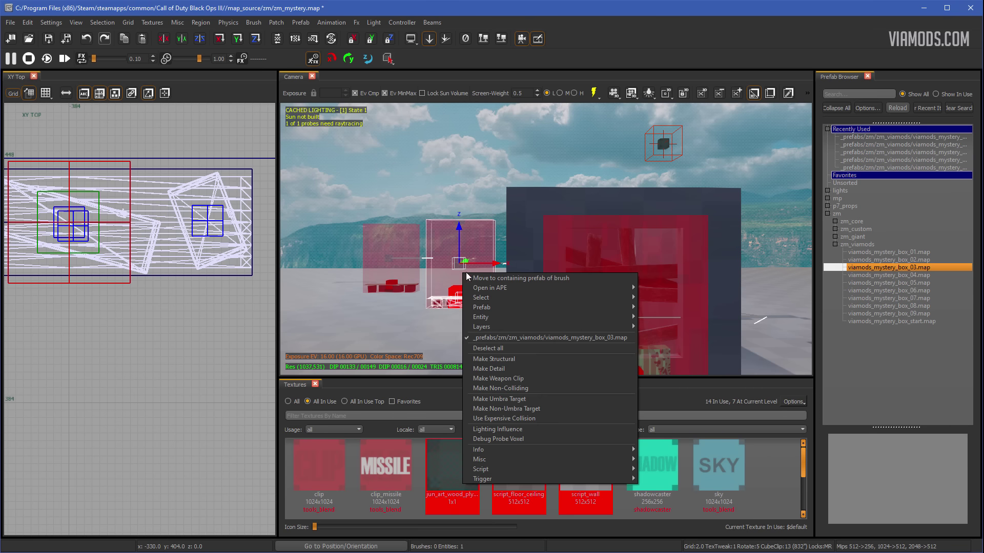
{"action": "mouse_move", "coordinate": [497, 304]}
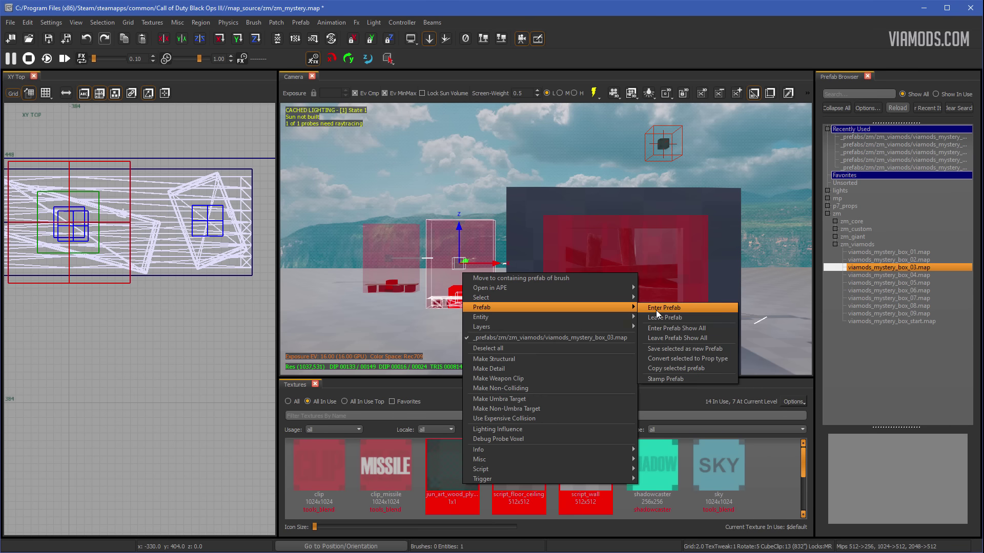
{"action": "left_click", "coordinate": [655, 310]}
{"action": "right_click_drag", "start_coordinate": [573, 300], "coordinate": [542, 304]}
{"action": "scroll", "coordinate": [568, 299], "scroll_direction": "up", "scroll_amount": 3}
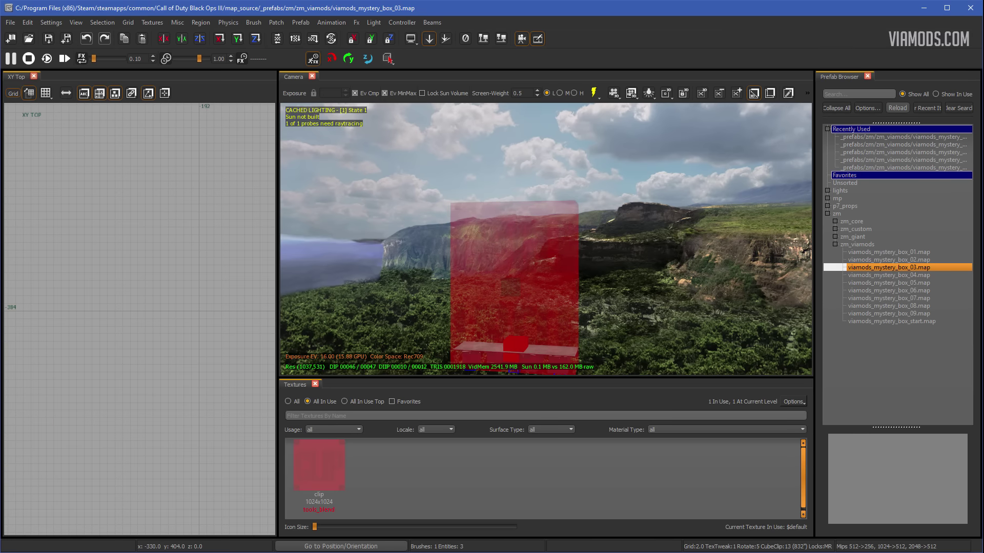
Step: Hide the clip brush surrounding the mystery box inside the prefab
{"action": "left_click", "coordinate": [515, 285]}
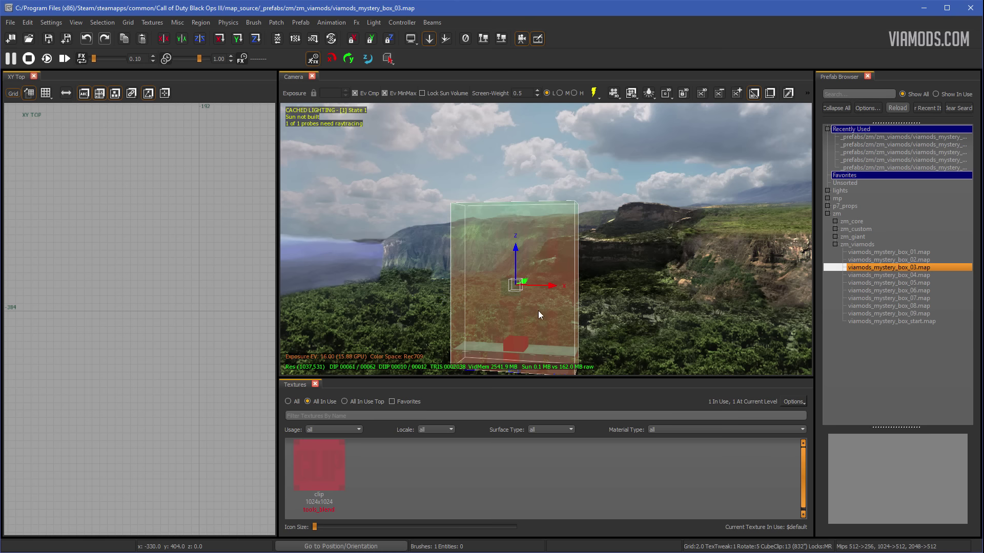
{"action": "key", "text": "Escape"}
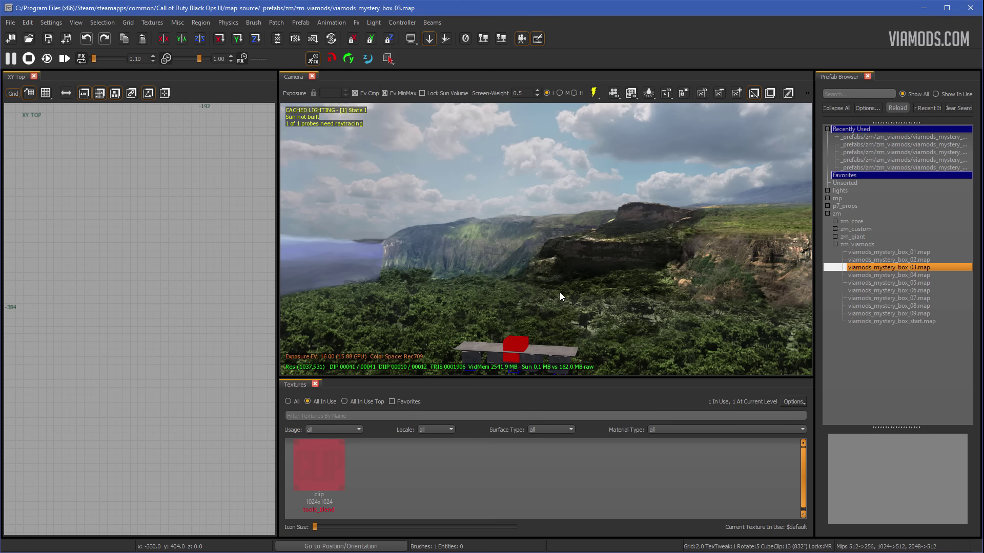
{"action": "right_click_drag", "start_coordinate": [559, 293], "coordinate": [559, 348], "text": "ctrl"}
{"action": "scroll", "coordinate": [558, 292], "scroll_direction": "up", "scroll_amount": 3}
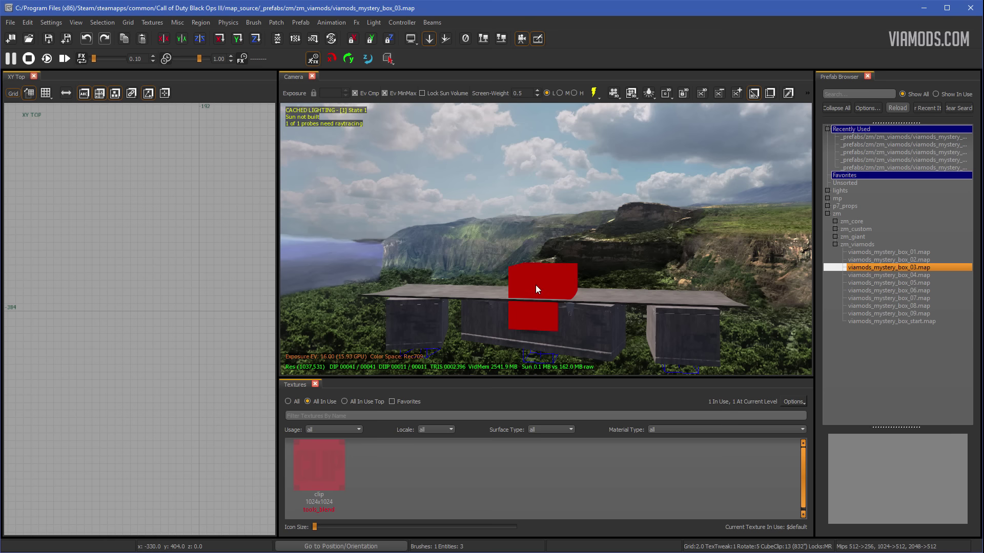
Step: Select the mystery box's script_struct and show its key-value pairs in Entity Info
{"action": "key", "text": "n"}
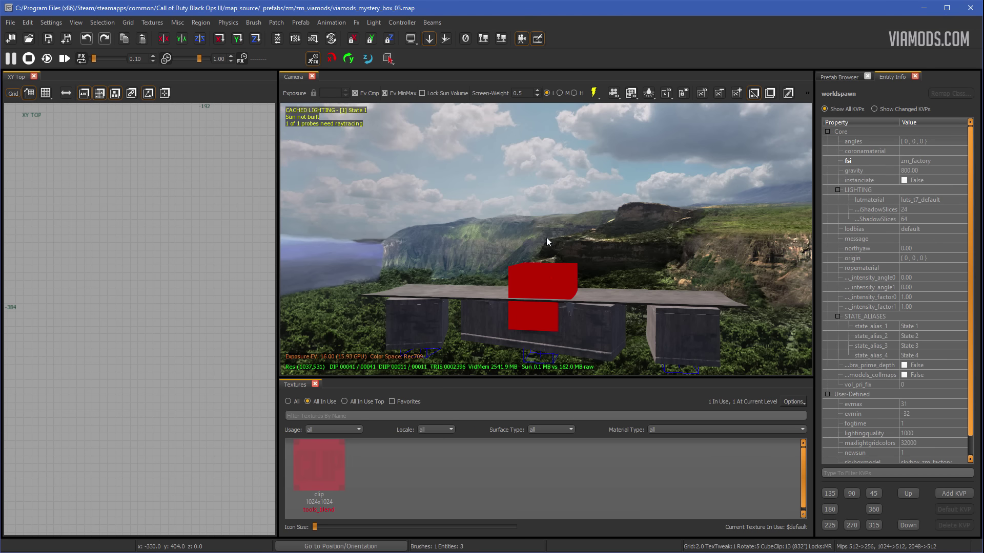
{"action": "right_click", "coordinate": [544, 279]}
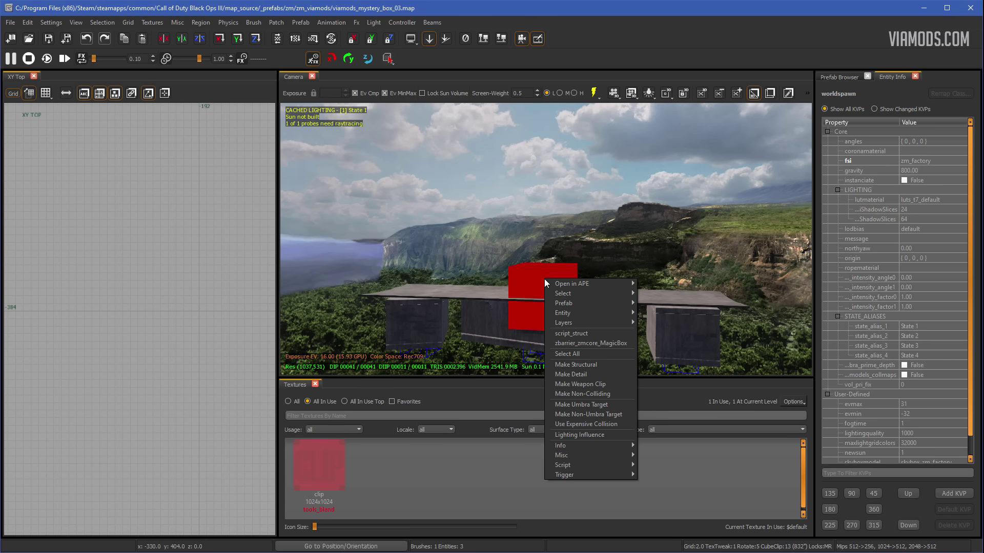
{"action": "left_click", "coordinate": [597, 333]}
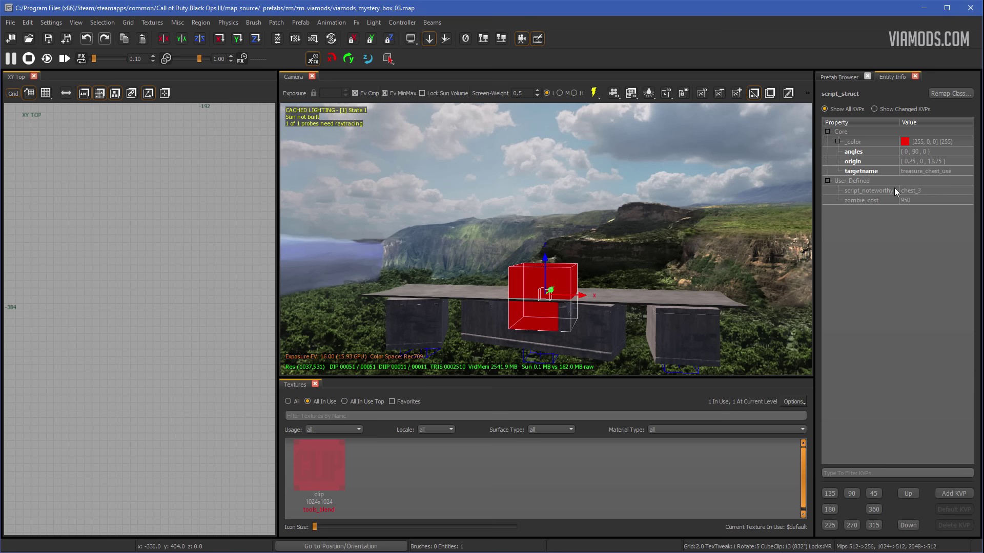
Step: Set the script_struct's script_noteworthy value to chest_10, check its zombie_cost field, and clear the selection
{"action": "left_click", "coordinate": [922, 191]}
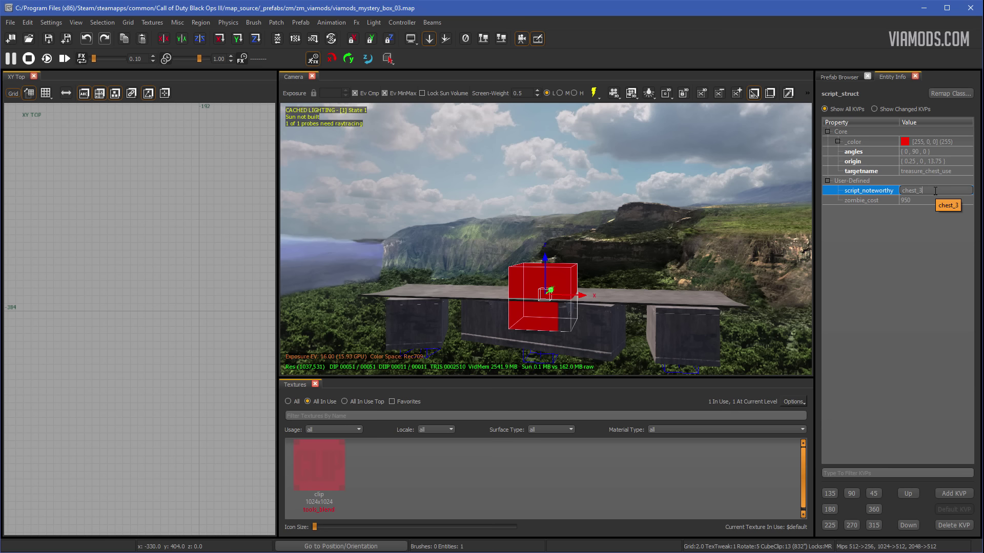
{"action": "key", "text": "BackSpace"}
{"action": "key", "text": "Return"}
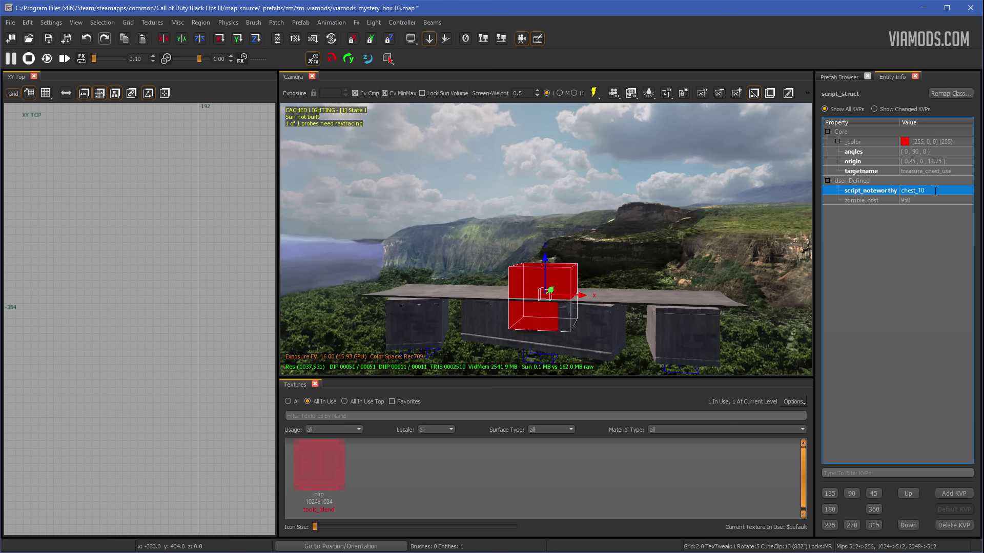
{"action": "left_click", "coordinate": [903, 200]}
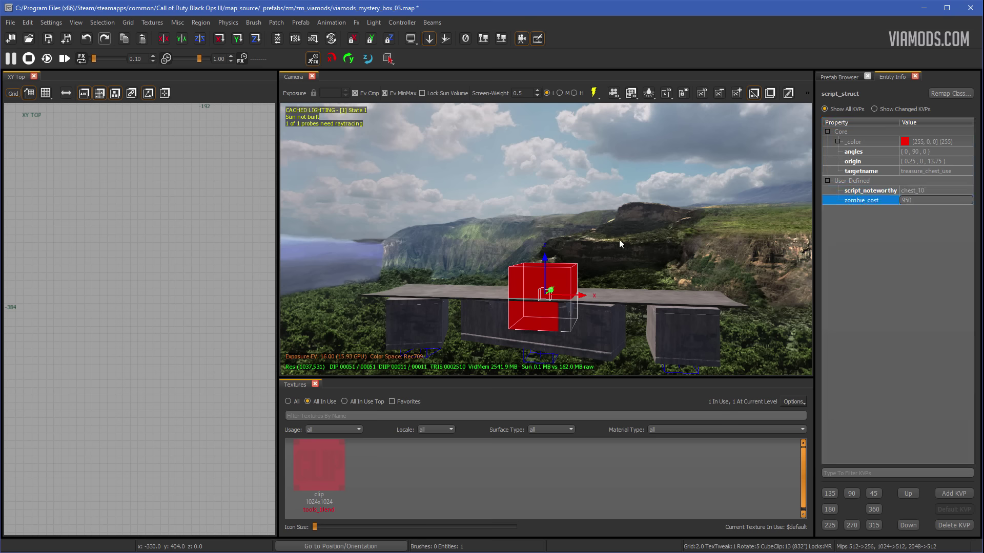
{"action": "key", "text": "Return"}
{"action": "key", "text": "Escape"}
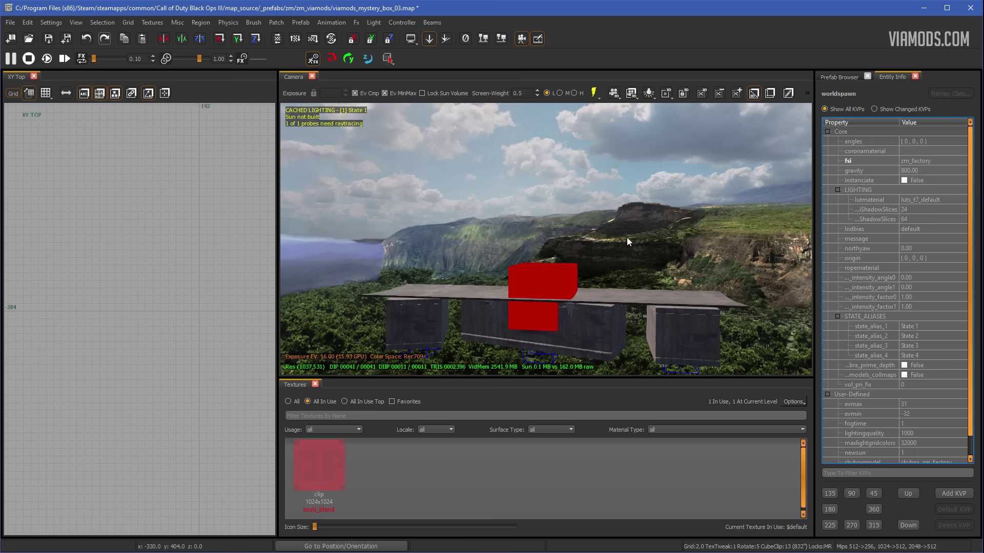
Step: Select the box's zbarrier_zmcore_MagicBox entity and set its script_noteworthy value to chest_10_zbarrier
{"action": "right_click", "coordinate": [546, 284]}
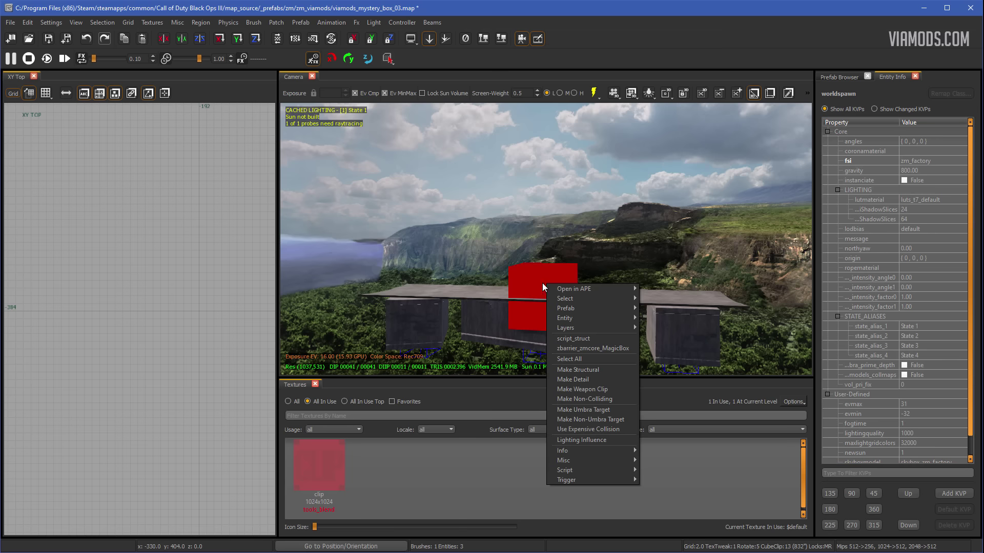
{"action": "left_click", "coordinate": [590, 349]}
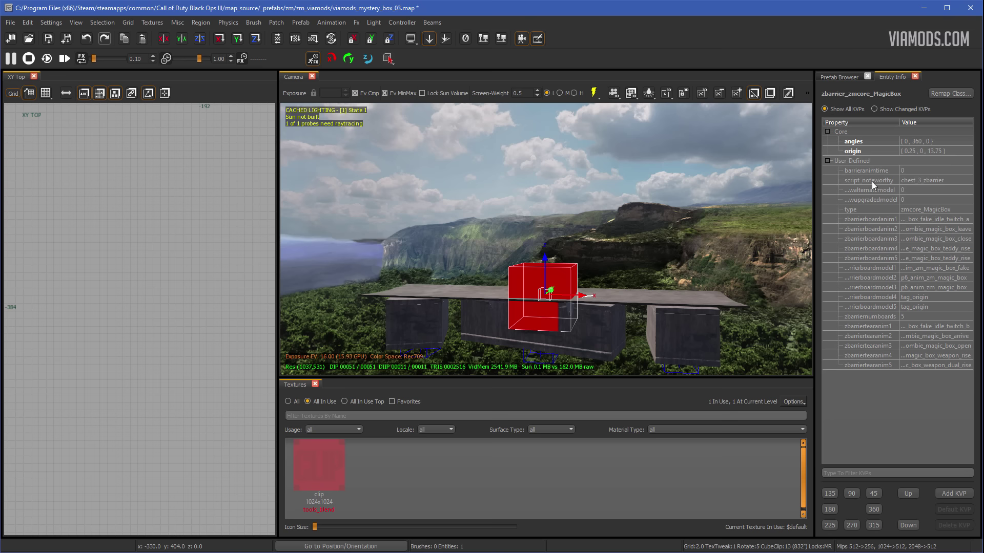
{"action": "left_click", "coordinate": [917, 180]}
{"action": "left_click", "coordinate": [924, 181]}
{"action": "key", "text": "BackSpace"}
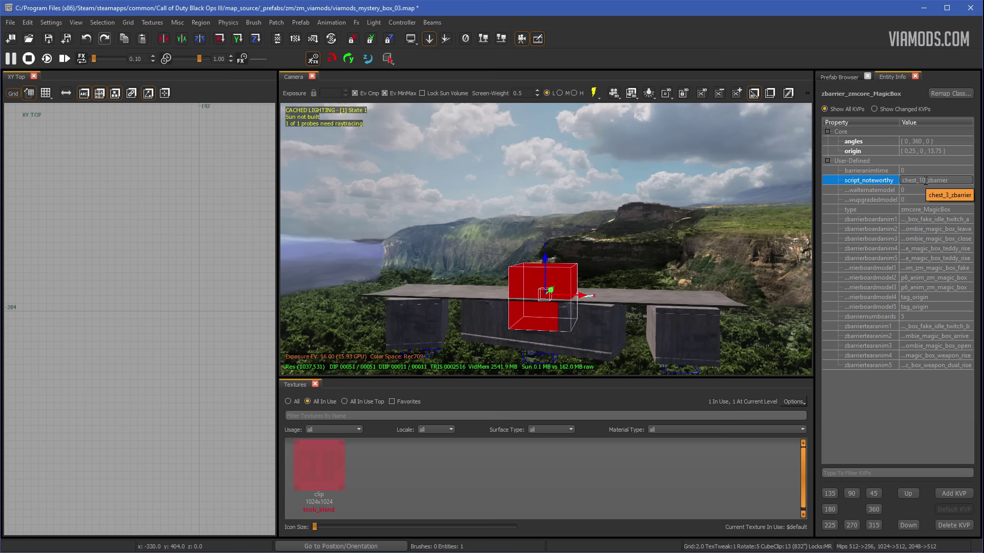
{"action": "key", "text": "Return"}
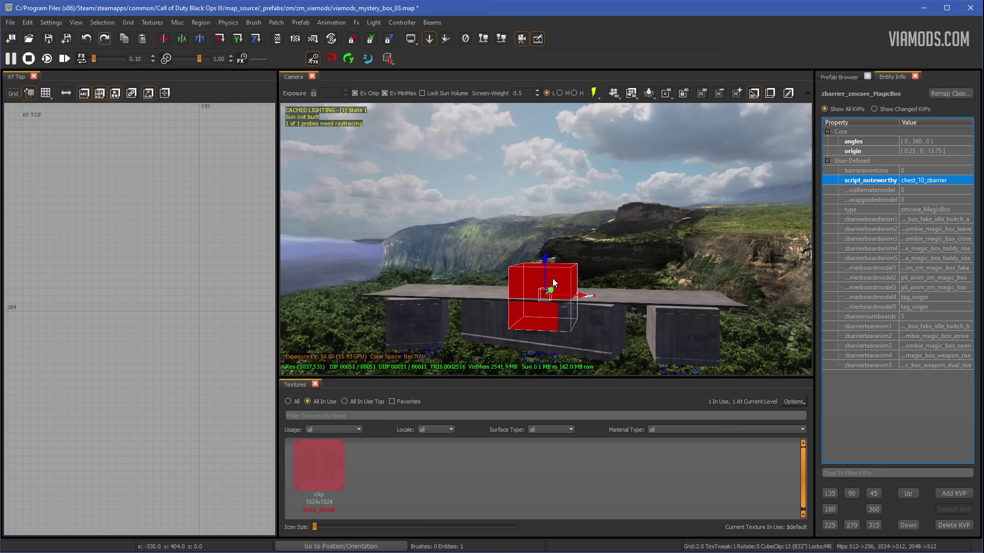
Step: Start saving the prefab under a new name in the _prefabs/zm/zm_viamods folder, based on viamods_mystery_box_09.map, and cancel the save
{"action": "left_click", "coordinate": [10, 22]}
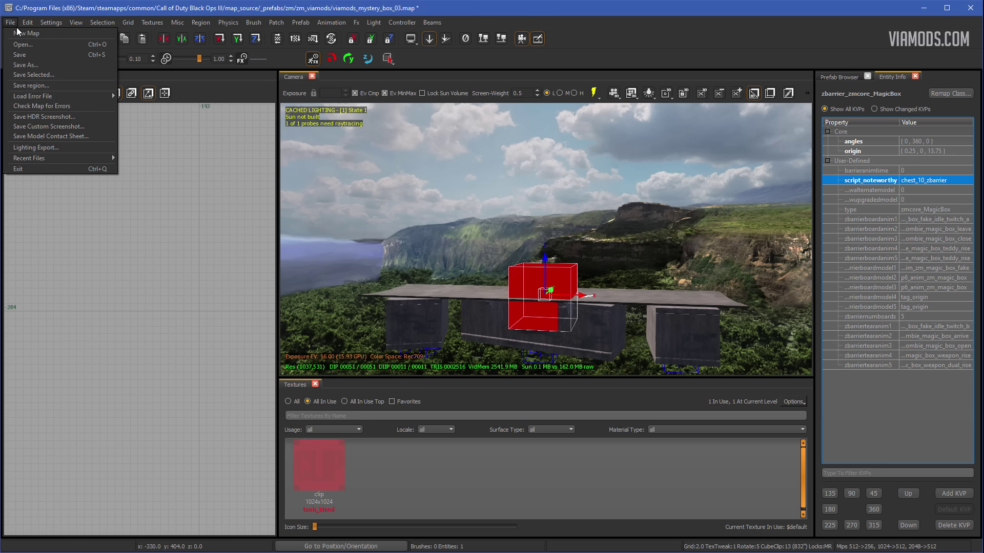
{"action": "left_click", "coordinate": [52, 66]}
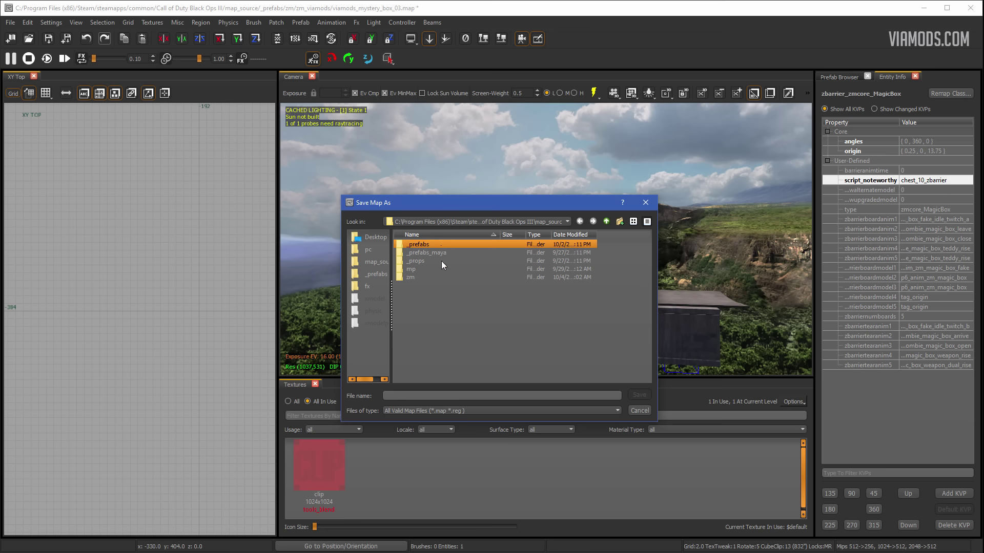
{"action": "double_click", "coordinate": [438, 276]}
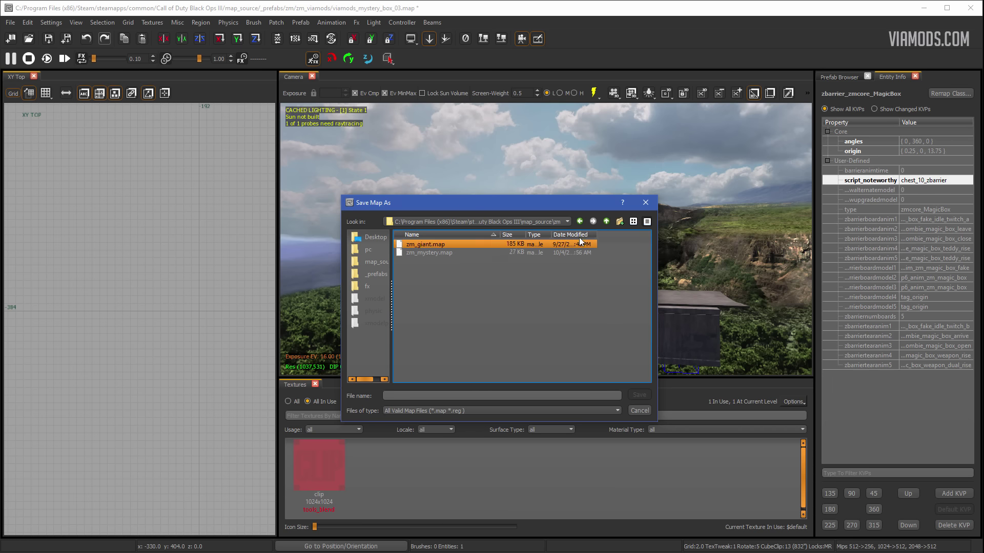
{"action": "left_click", "coordinate": [579, 222]}
{"action": "left_click", "coordinate": [426, 245]}
{"action": "double_click", "coordinate": [426, 245]}
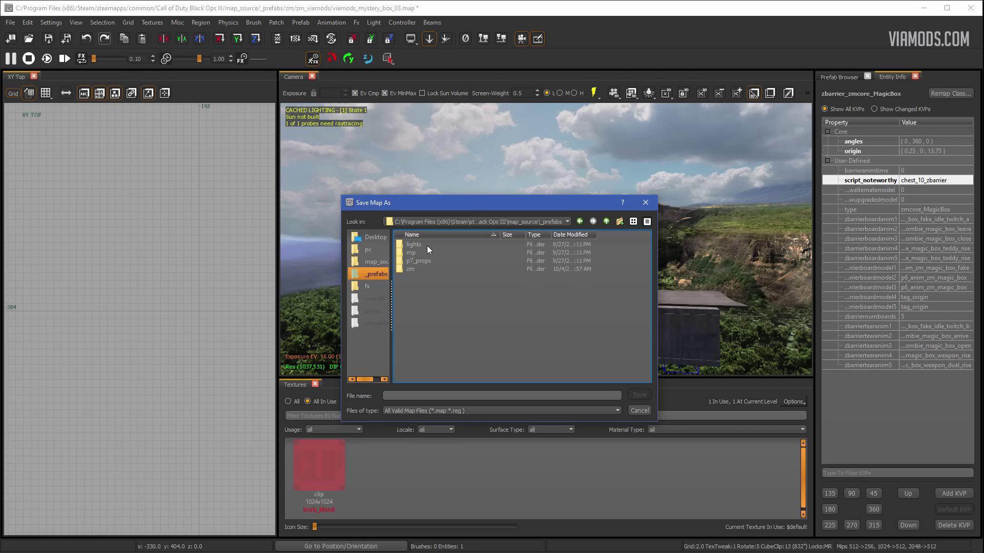
{"action": "double_click", "coordinate": [433, 271]}
{"action": "left_click", "coordinate": [456, 310]}
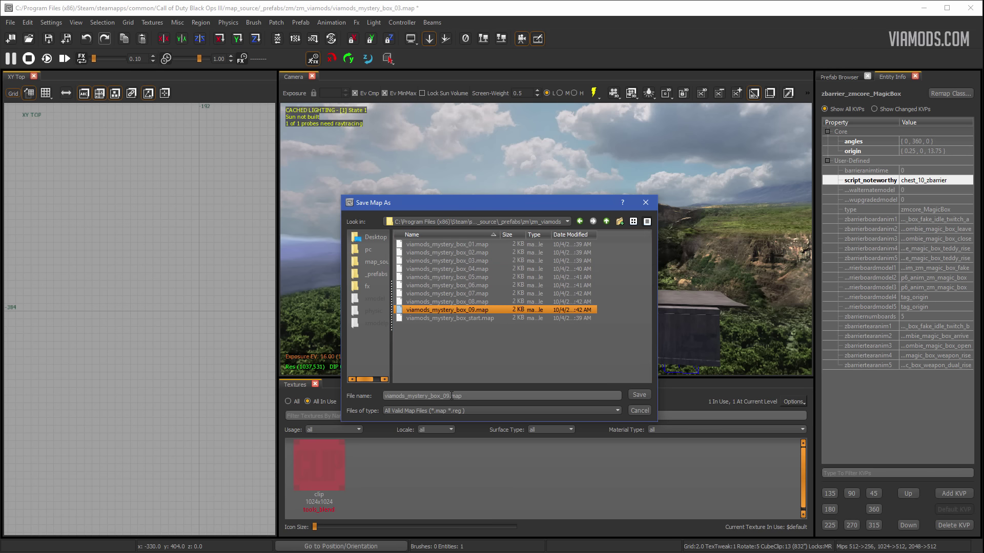
{"action": "left_click", "coordinate": [639, 411]}
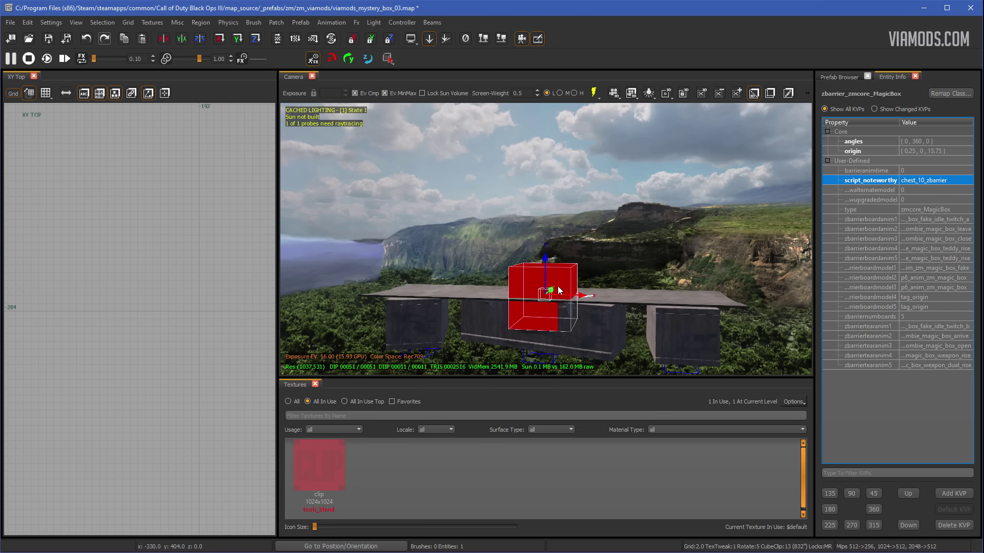
Step: Leave the viamods_mystery_box_03 prefab without saving its changes and return to the main map
{"action": "key", "text": "Escape"}
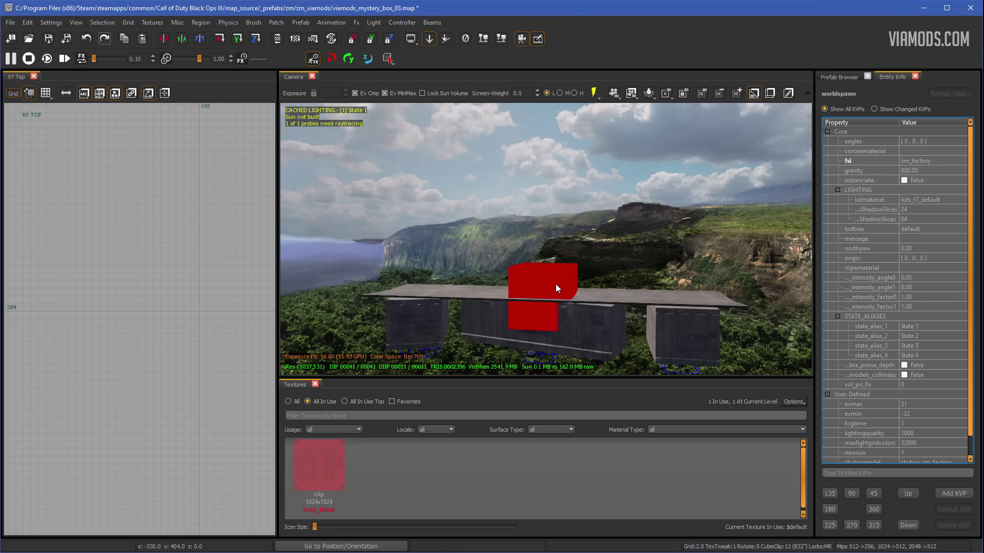
{"action": "right_click", "coordinate": [537, 285]}
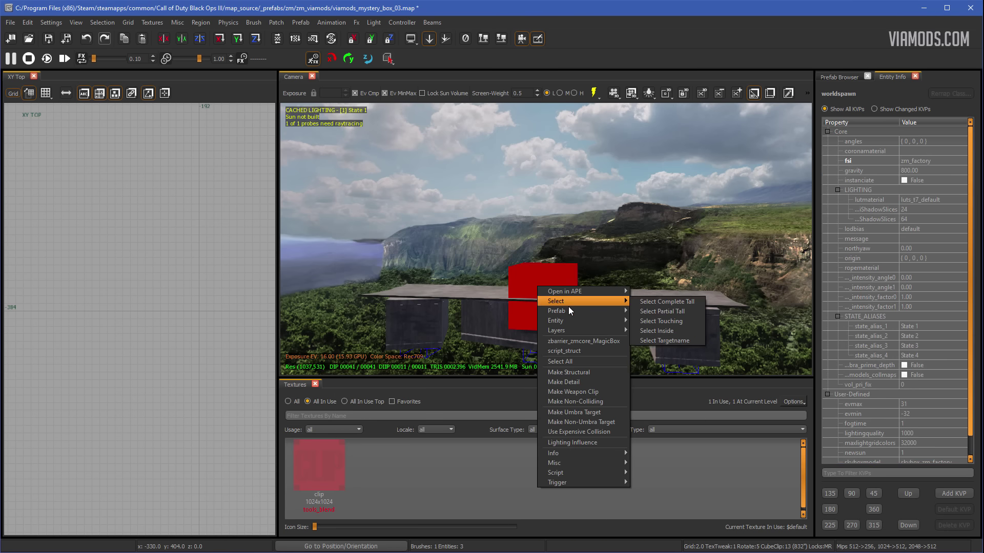
{"action": "mouse_move", "coordinate": [573, 307]}
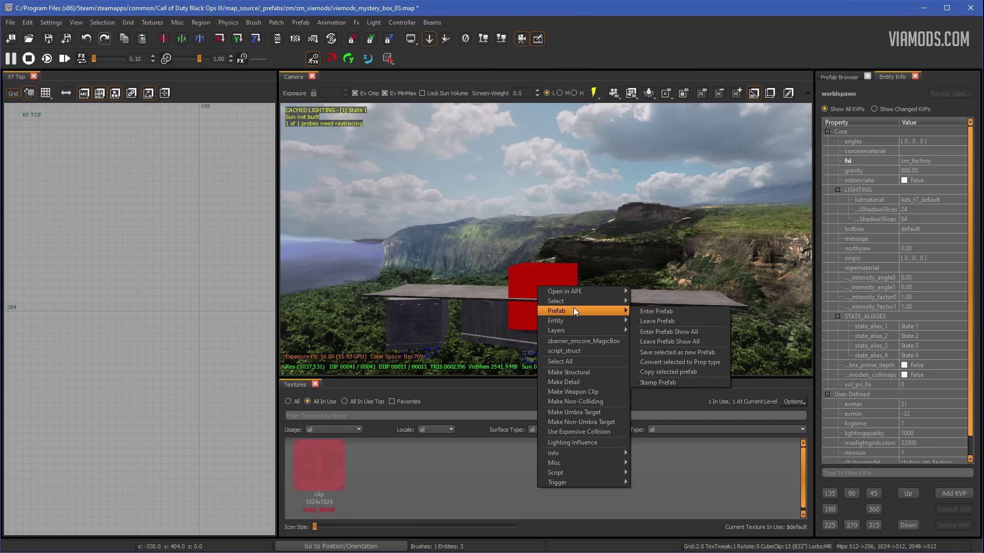
{"action": "left_click", "coordinate": [647, 319]}
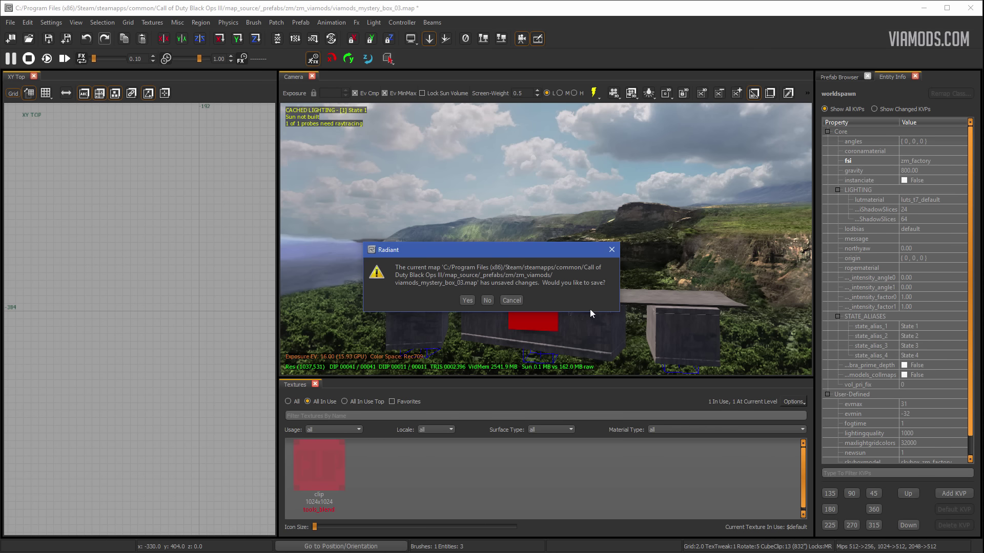
{"action": "left_click", "coordinate": [488, 300]}
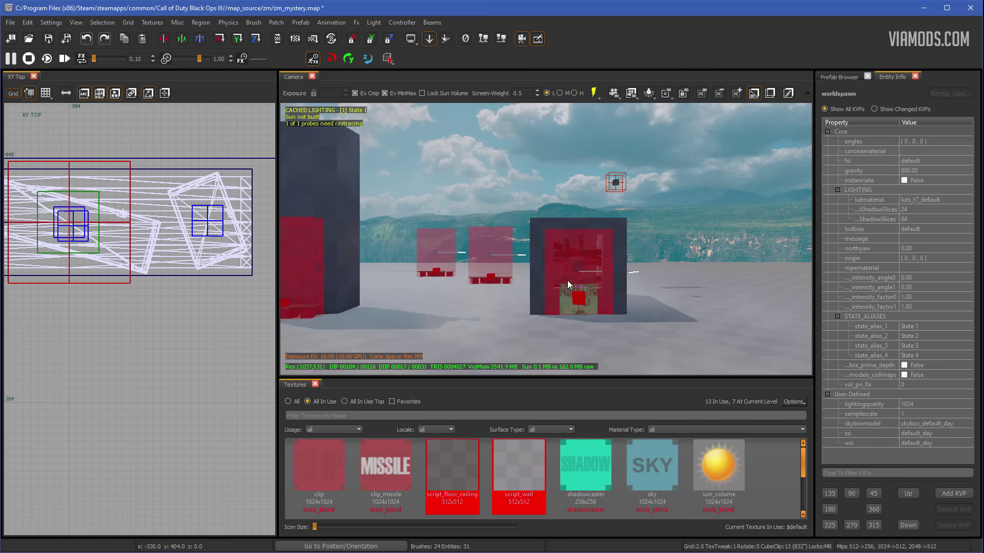
{"action": "right_click_drag", "start_coordinate": [567, 281], "coordinate": [502, 269]}
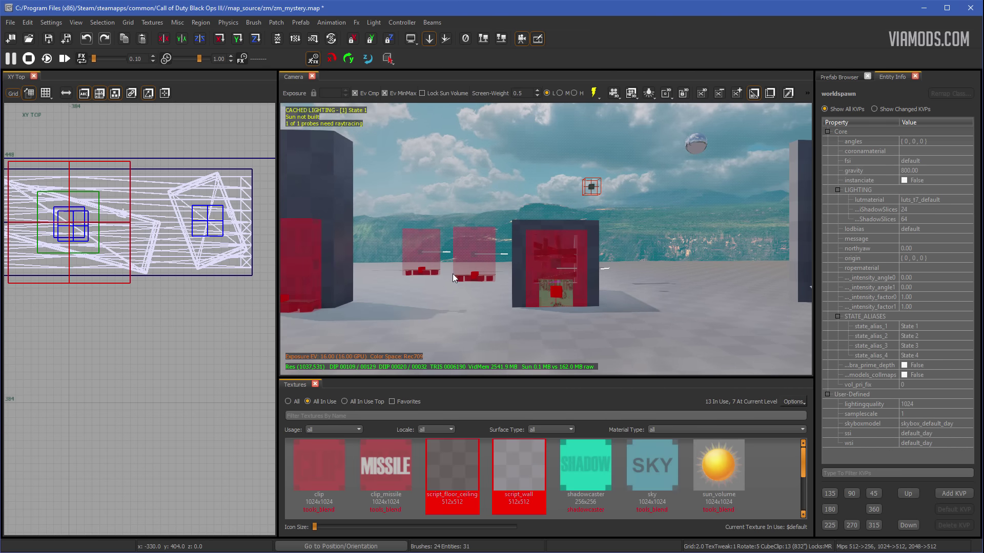
Step: Reload the Prefab Browser's list and expand the zm and zm_viamods folders
{"action": "left_click", "coordinate": [835, 76]}
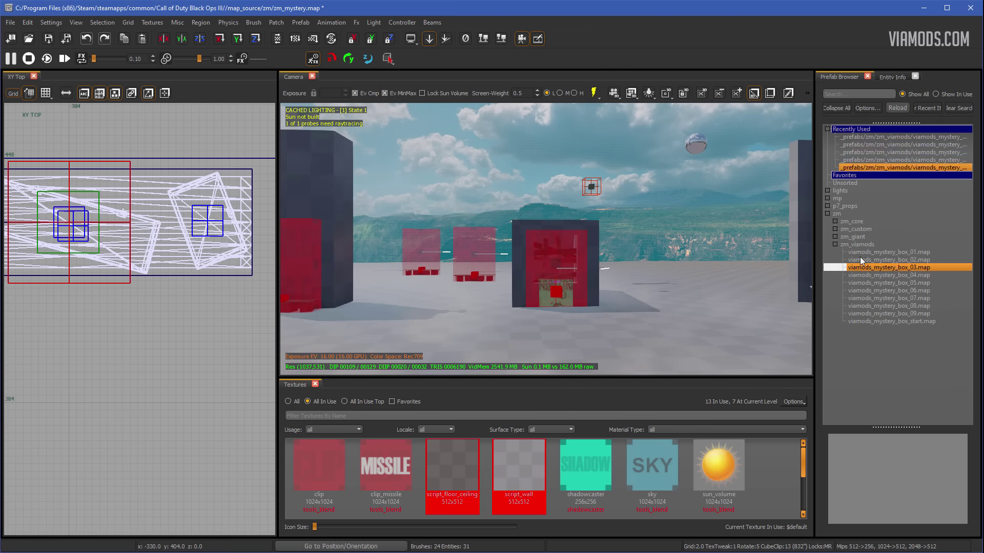
{"action": "left_click", "coordinate": [900, 109]}
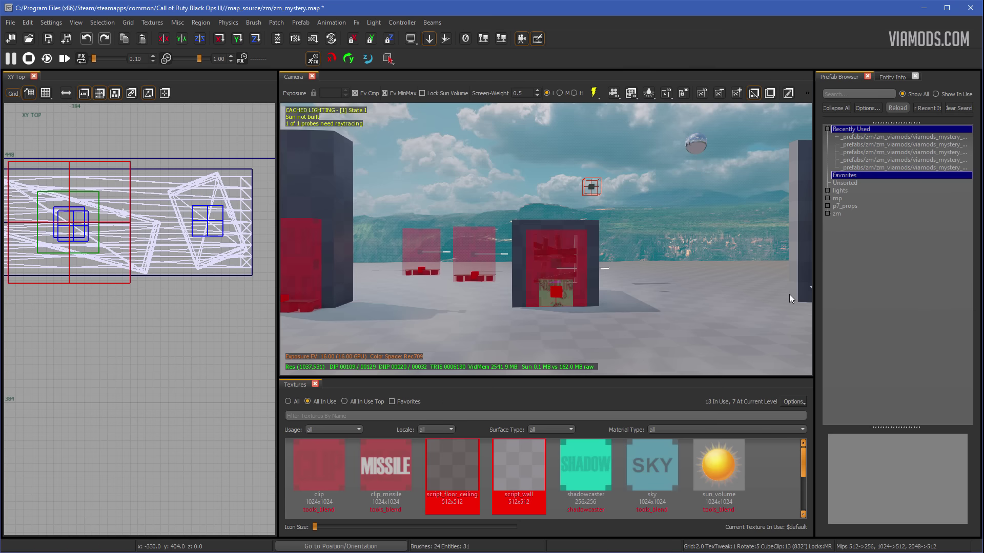
{"action": "left_click", "coordinate": [827, 214]}
{"action": "left_click", "coordinate": [835, 244]}
{"action": "right_click_drag", "start_coordinate": [657, 263], "coordinate": [657, 262]}
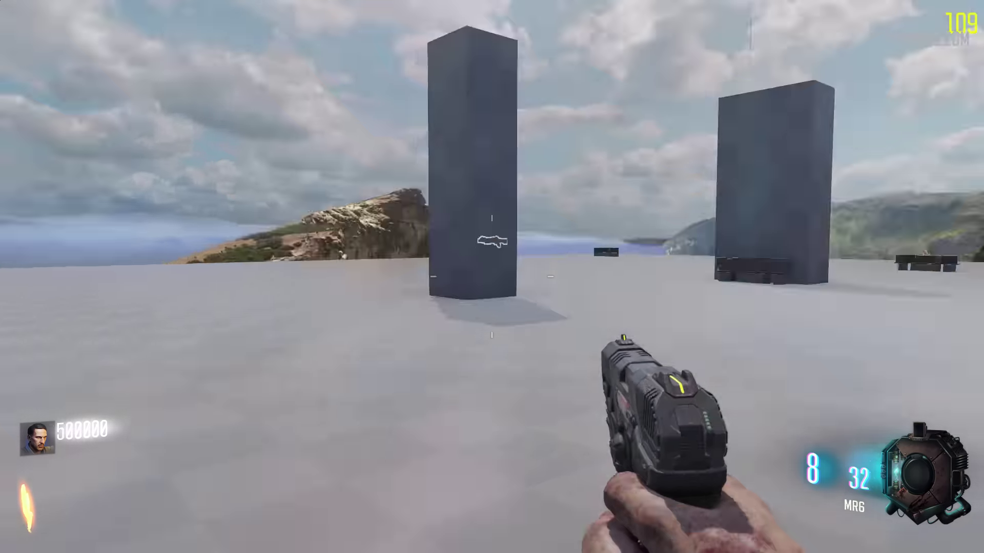
{"action": "key", "text": "shift+w"}
{"action": "right_click", "coordinate": [491, 277]}
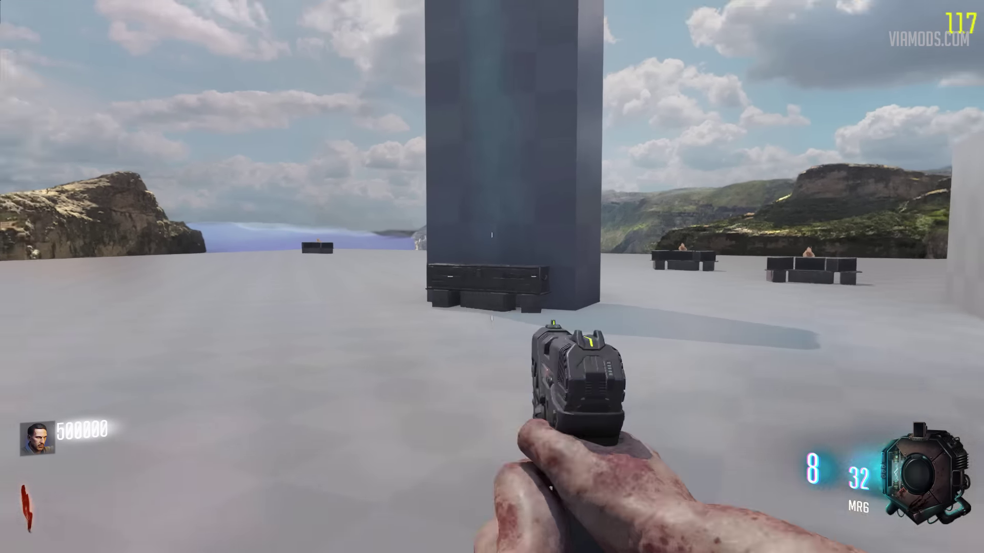
{"action": "key", "text": "w"}
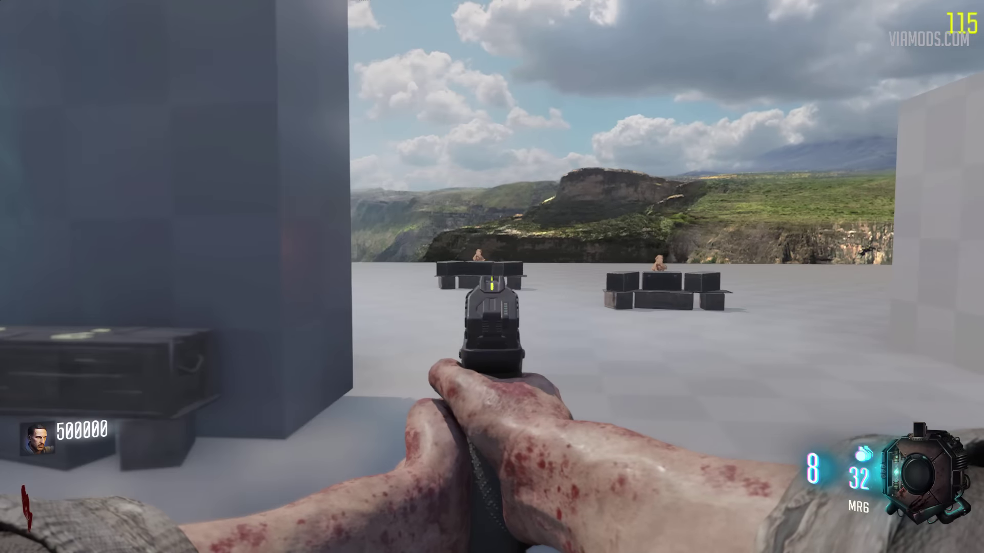
{"action": "key", "text": "w"}
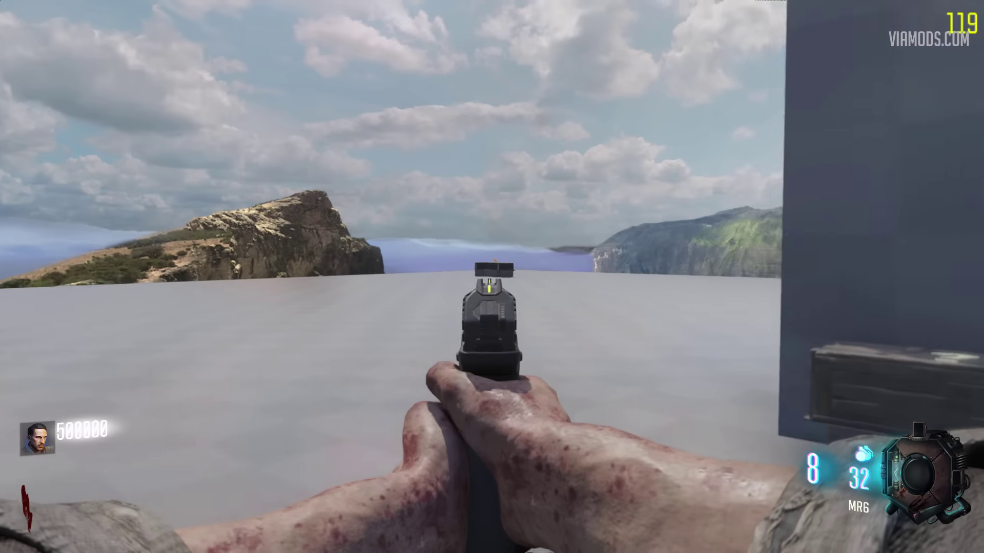
{"action": "key", "text": "f"}
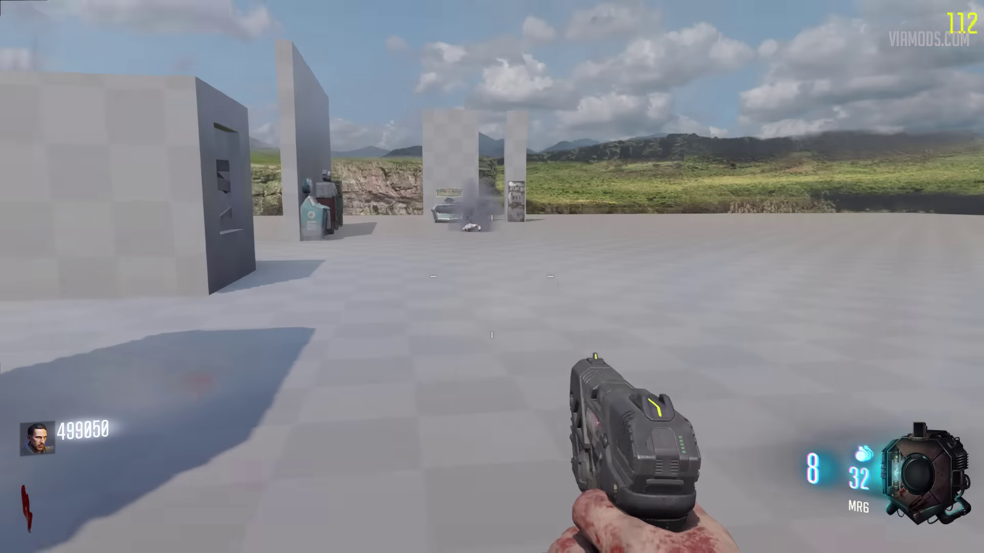
{"action": "key", "text": "w"}
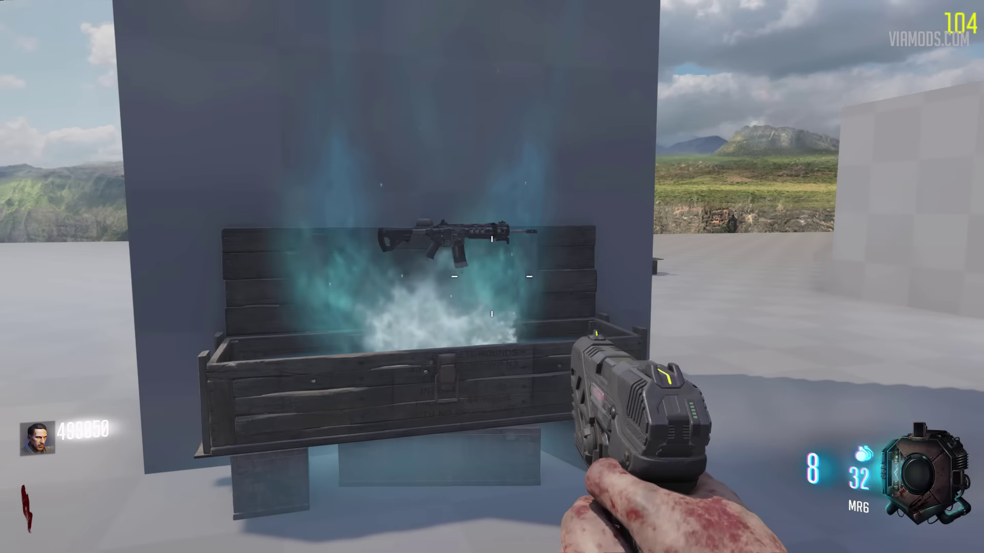
{"action": "key", "text": "w"}
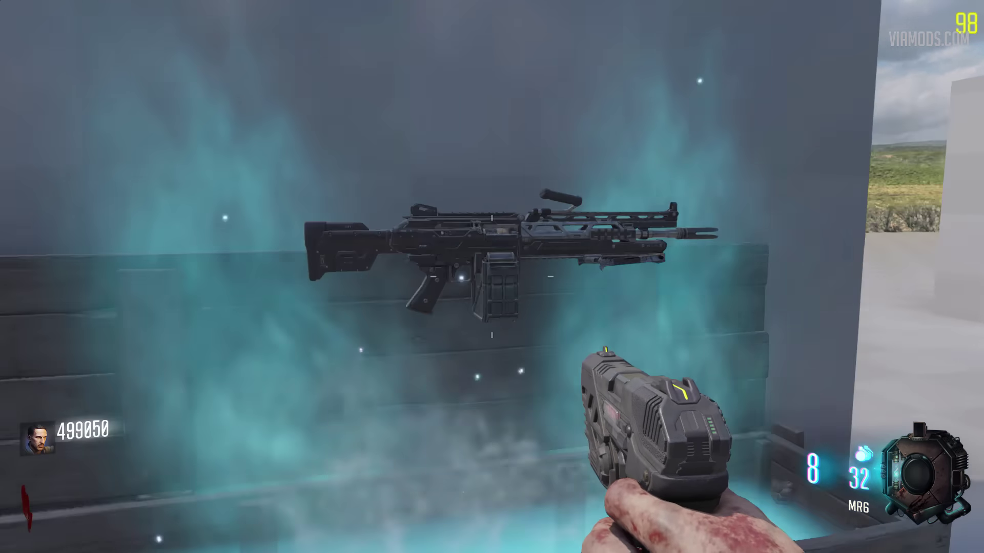
{"action": "key", "text": "f"}
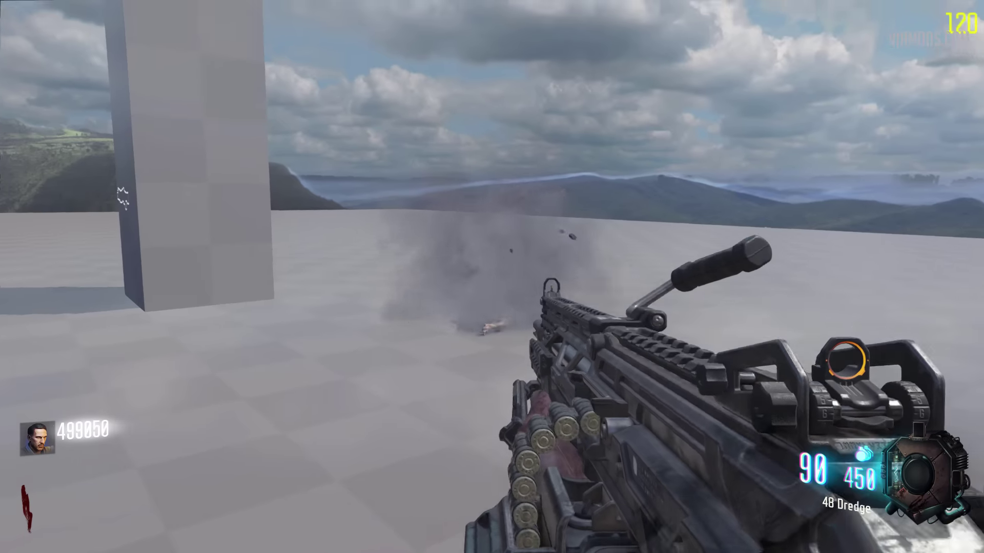
{"action": "key", "text": "f"}
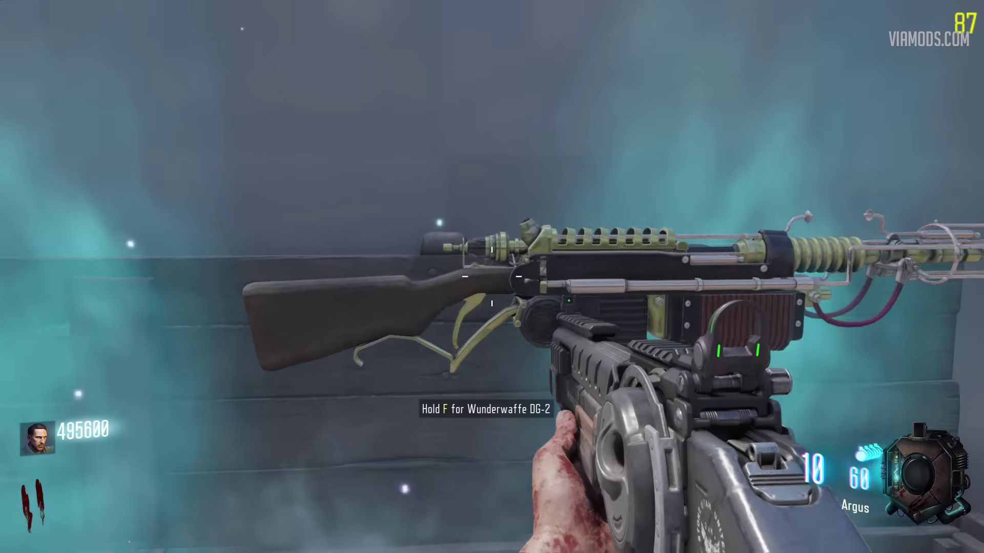
{"action": "key", "text": "f"}
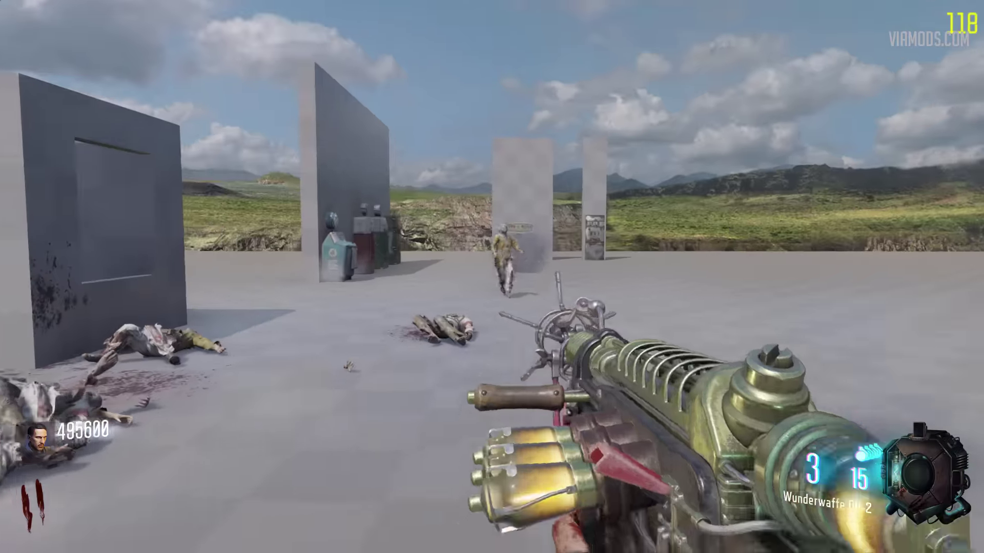
{"action": "left_click", "coordinate": [492, 276]}
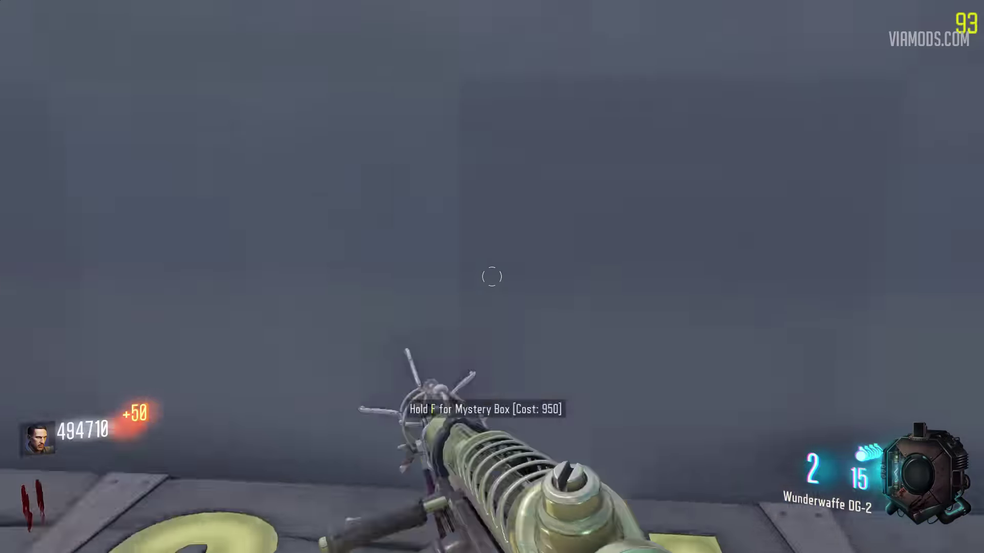
{"action": "key", "text": "f"}
{"action": "left_click", "coordinate": [492, 277]}
{"action": "key", "text": "s"}
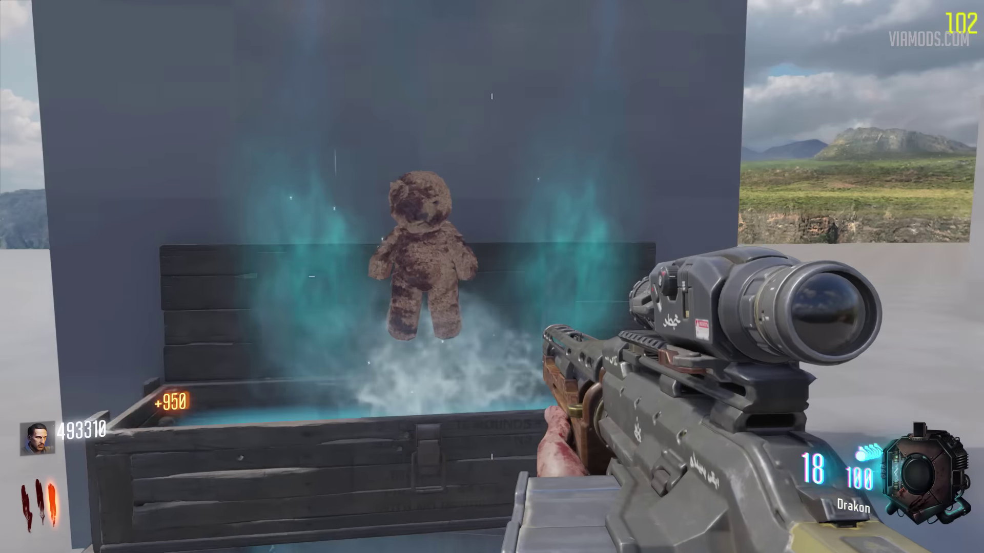
{"action": "key", "text": "s"}
{"action": "key", "text": "s"}
{"action": "key", "text": "w"}
{"action": "key", "text": "w"}
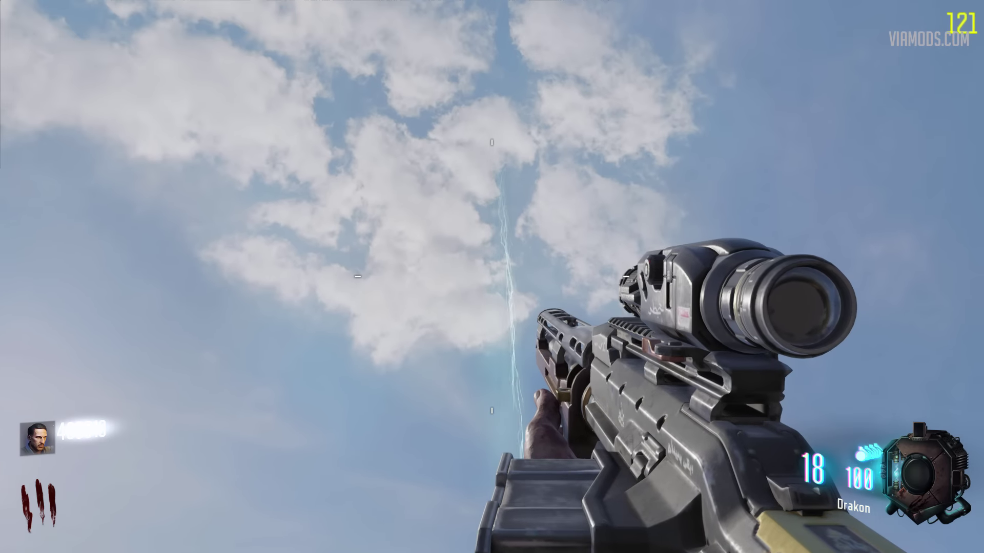
{"action": "key", "text": "s"}
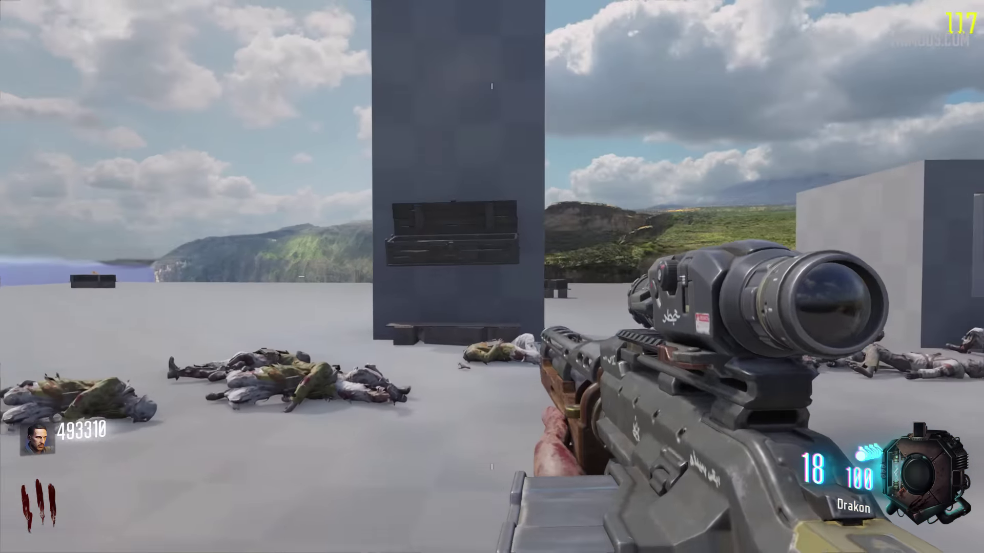
{"action": "key", "text": "w"}
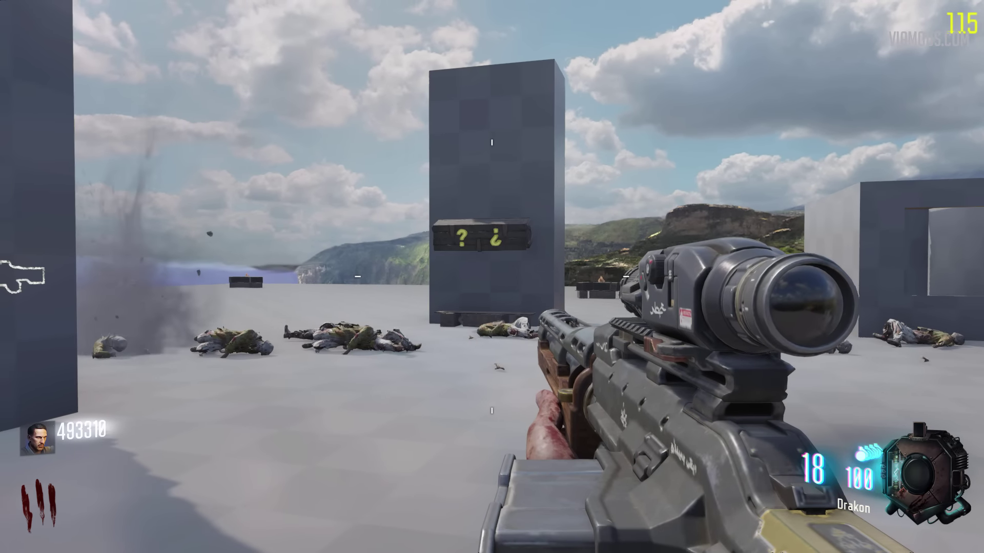
{"action": "key", "text": "s"}
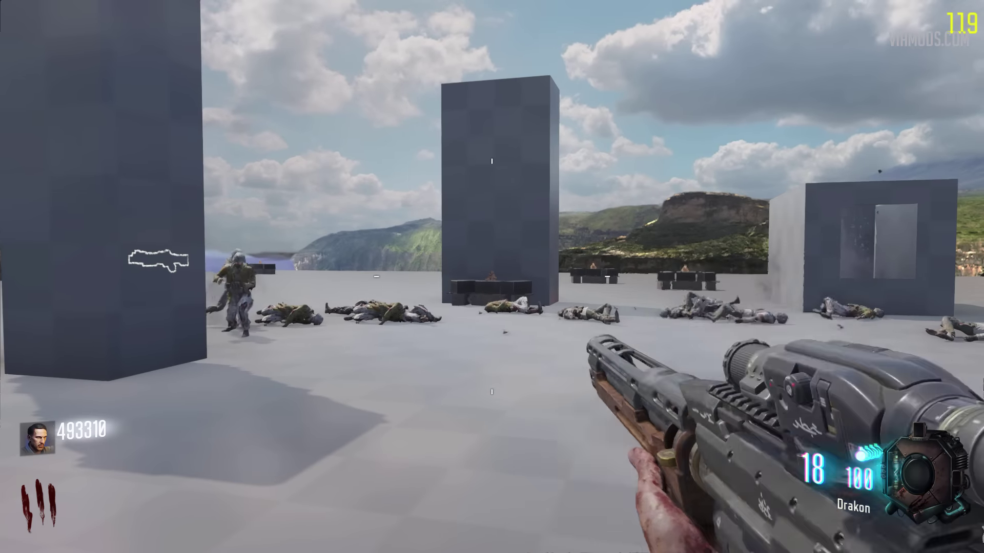
{"action": "right_click", "coordinate": [491, 277]}
{"action": "key", "text": "s"}
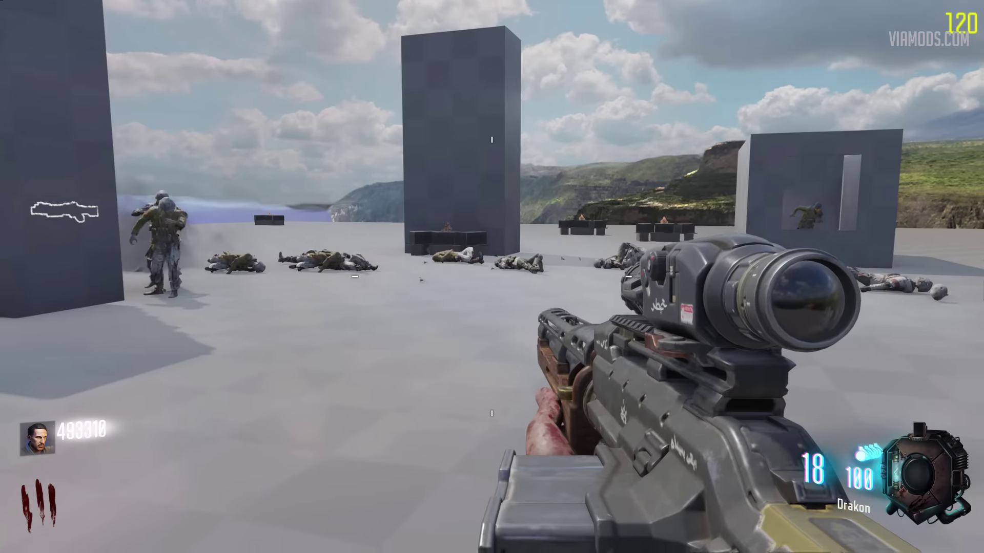
{"action": "key", "text": "d"}
{"action": "key", "text": "d"}
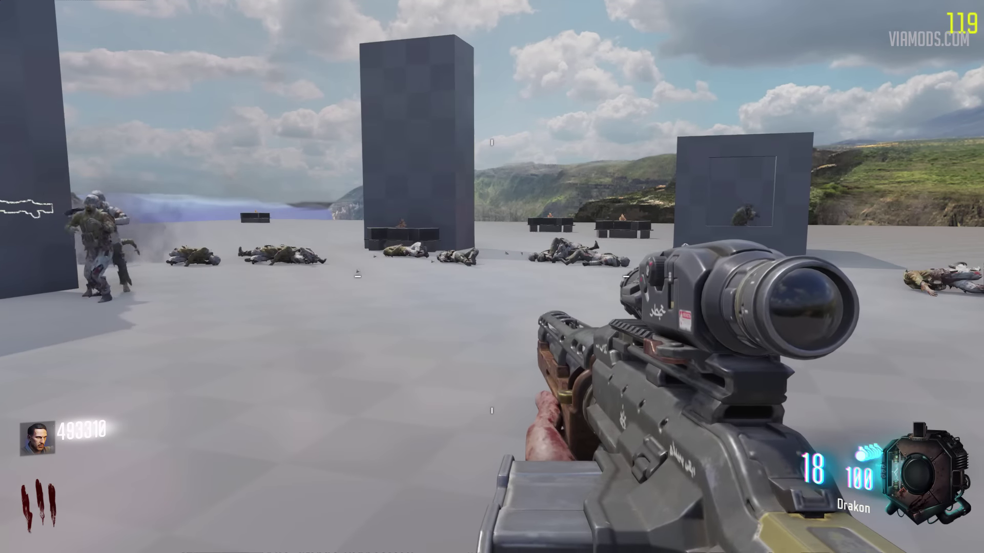
{"action": "key", "text": "s"}
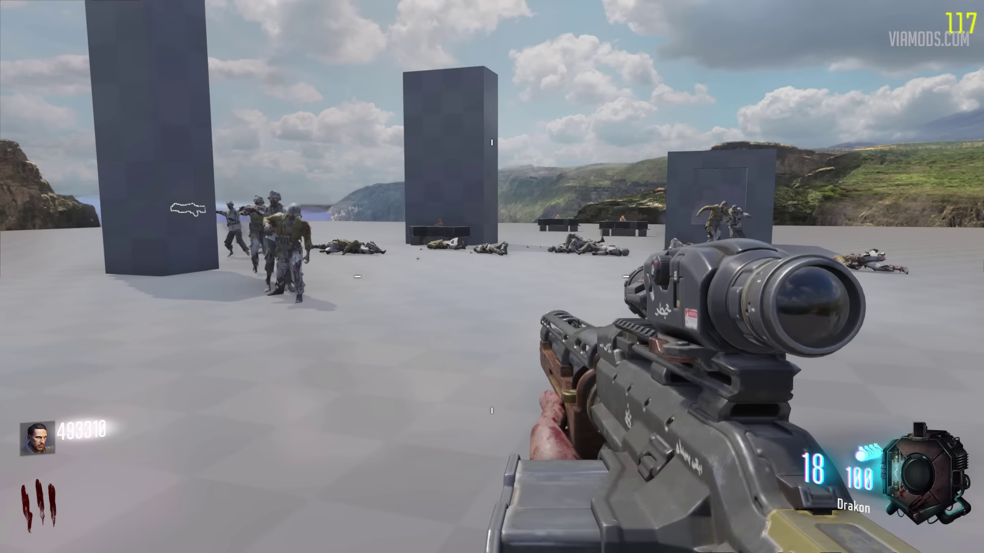
{"action": "key", "text": "d"}
{"action": "key", "text": "s"}
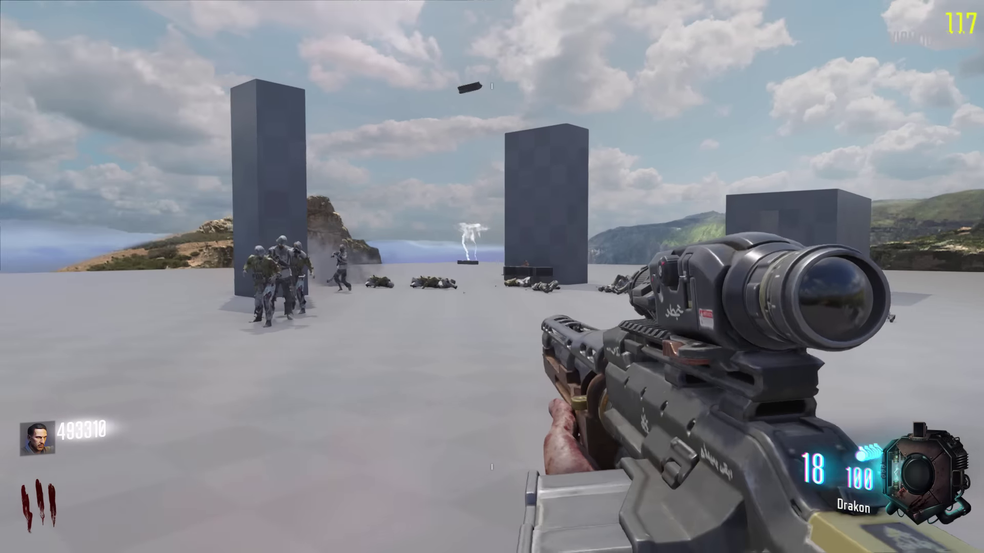
{"action": "right_click", "coordinate": [492, 276]}
{"action": "key", "text": "shift+w"}
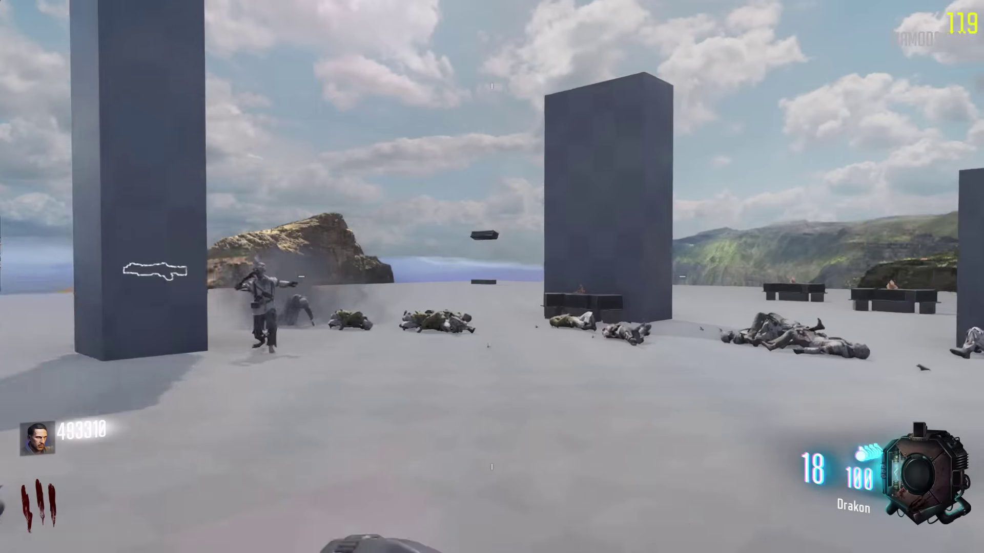
{"action": "key", "text": "shift+w"}
{"action": "key", "text": "a"}
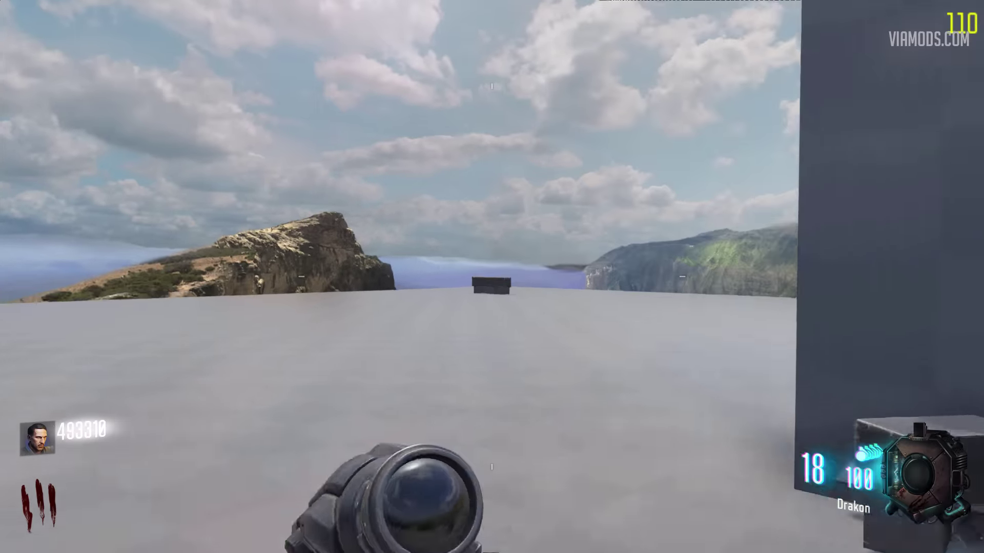
{"action": "key", "text": "w"}
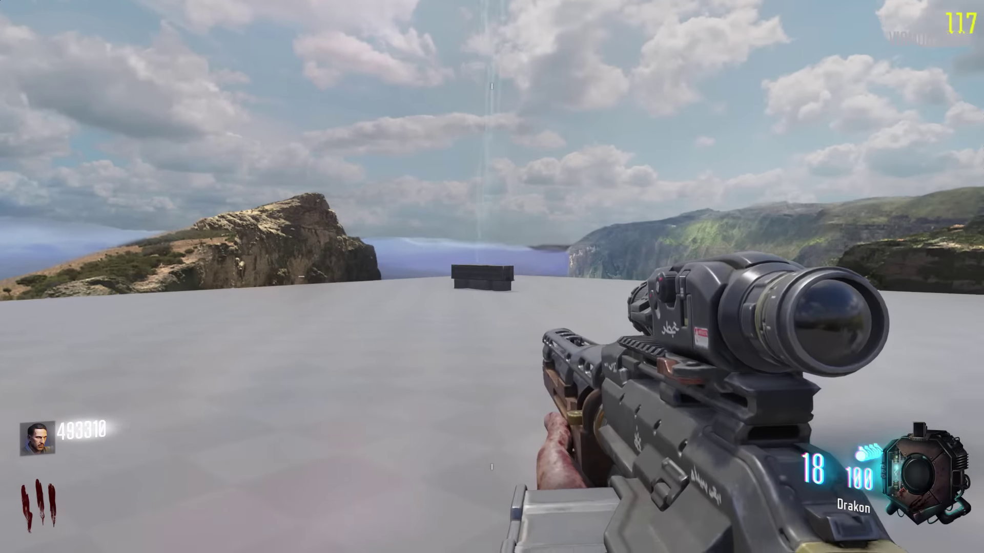
{"action": "key", "text": "shift+w"}
{"action": "key", "text": "d"}
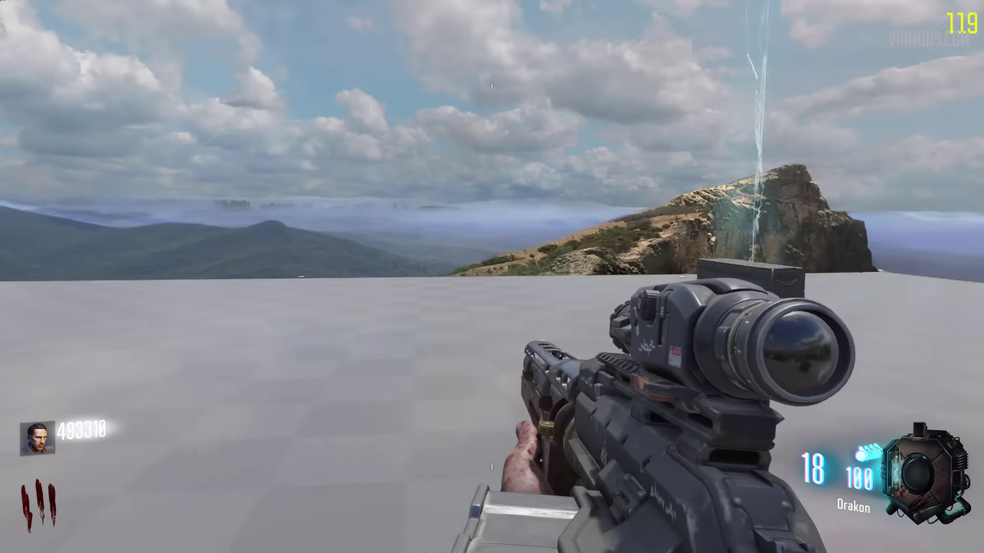
{"action": "key", "text": "w"}
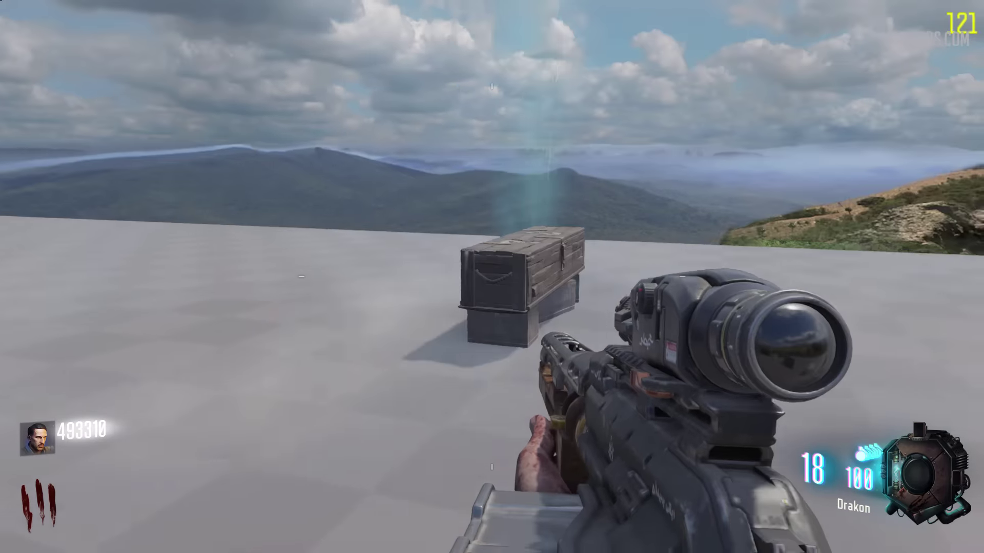
{"action": "key", "text": "d"}
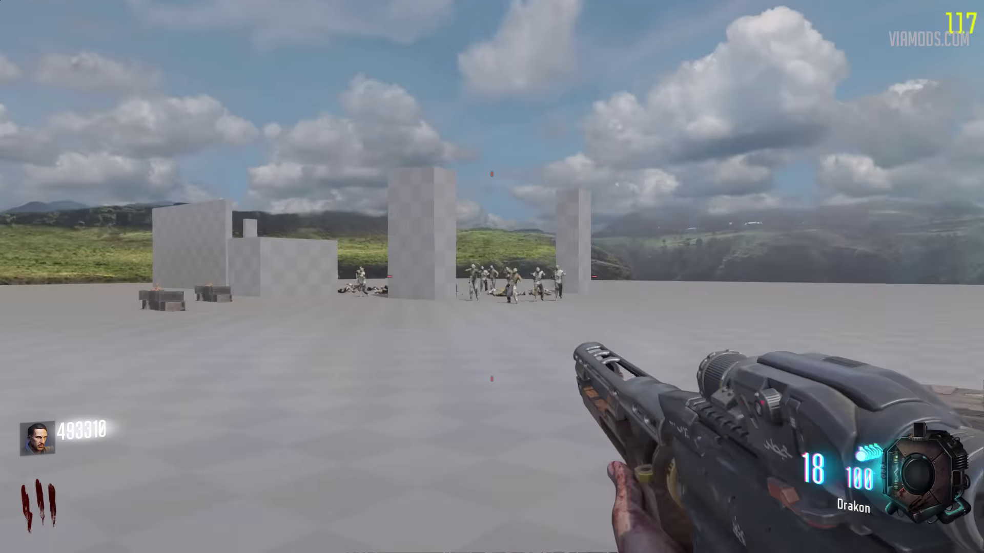
{"action": "right_click", "coordinate": [492, 277]}
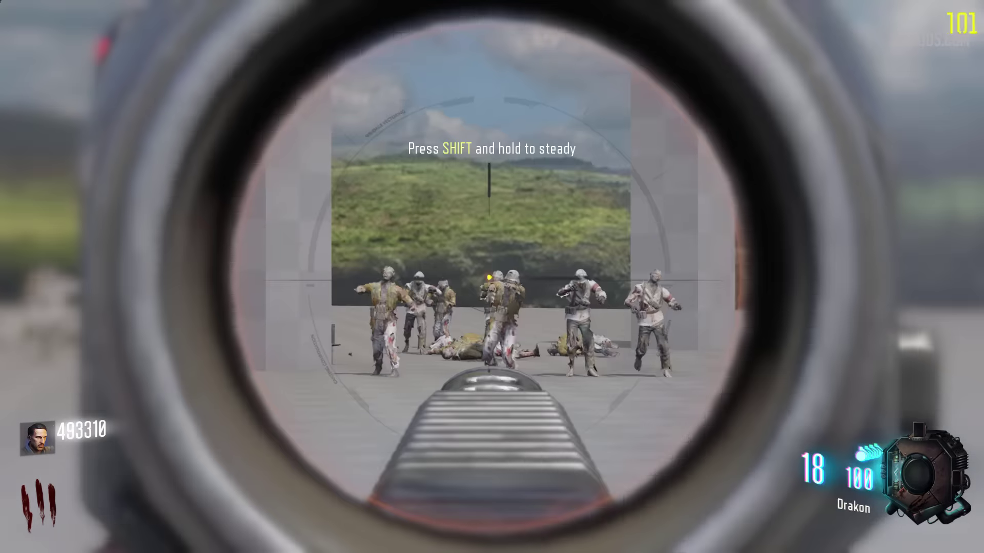
{"action": "left_click", "coordinate": [492, 276]}
{"action": "left_click", "coordinate": [492, 277]}
{"action": "left_click", "coordinate": [492, 276]}
{"action": "key", "text": "1"}
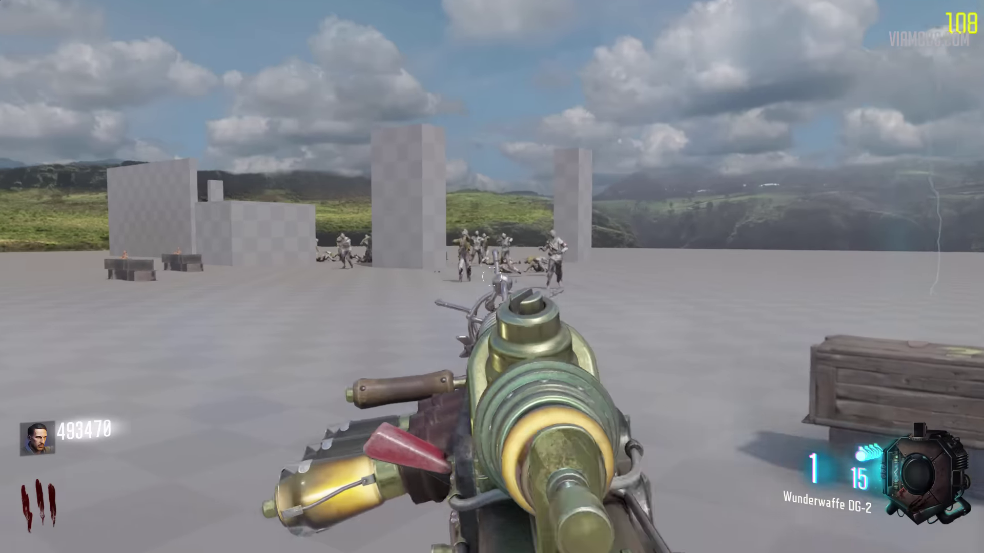
{"action": "left_click", "coordinate": [491, 277]}
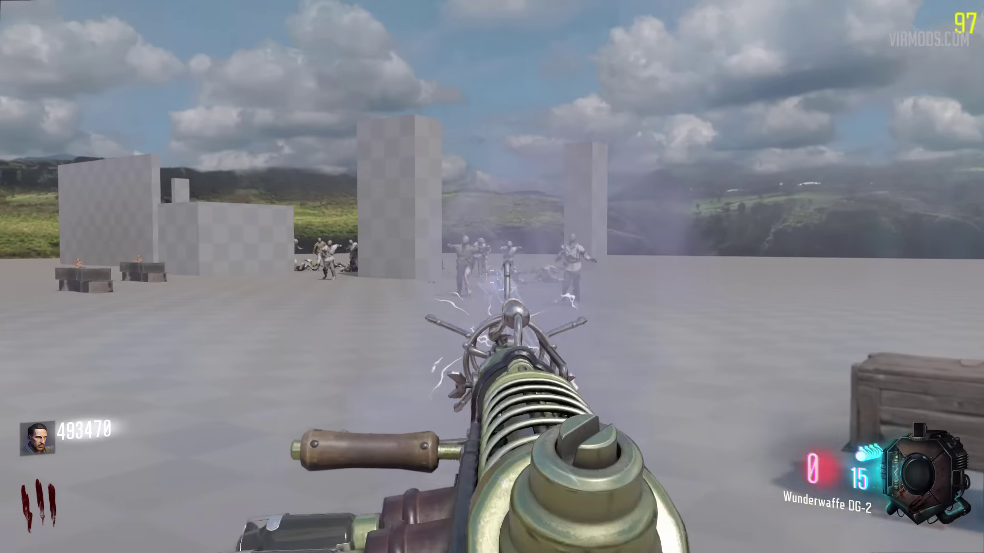
{"action": "key", "text": "f"}
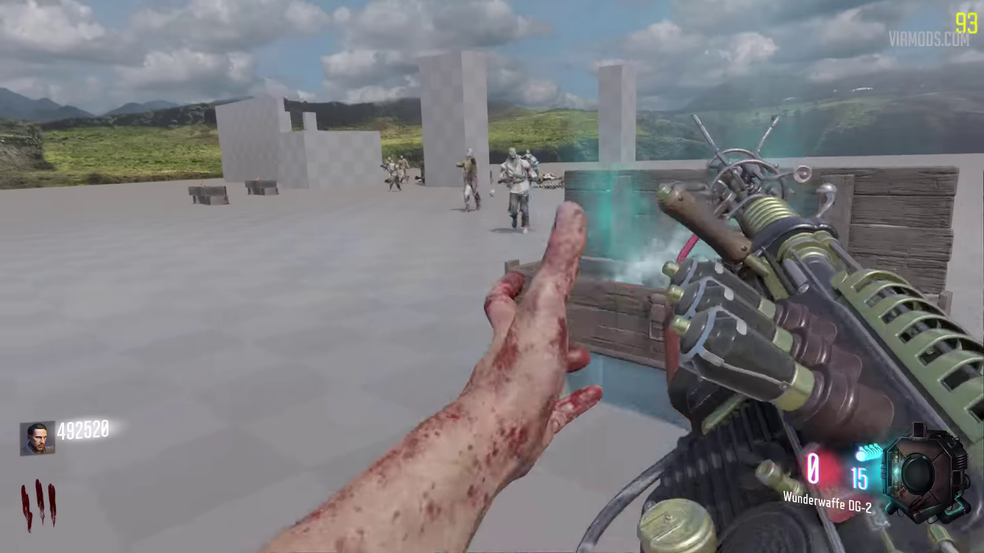
{"action": "key", "text": "s"}
{"action": "key", "text": "s"}
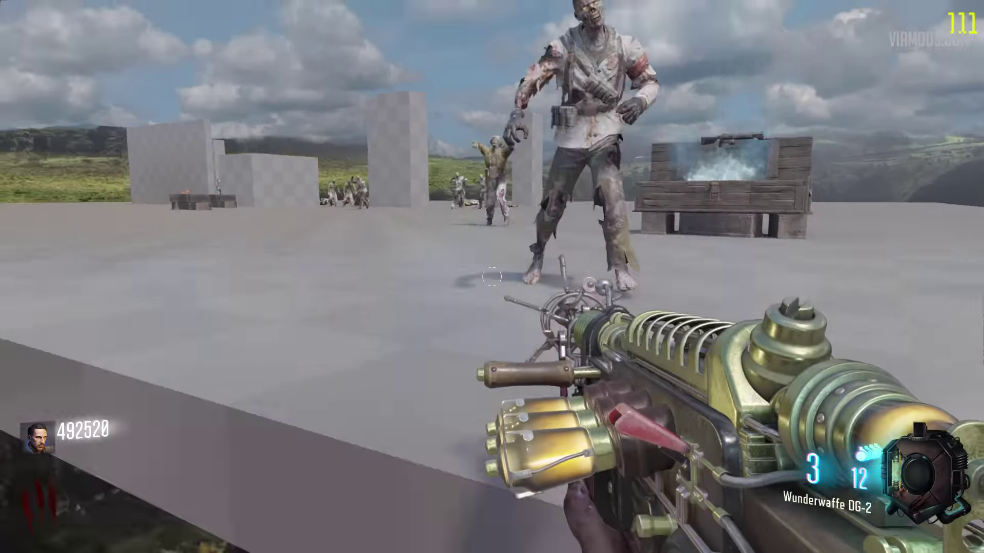
{"action": "left_click", "coordinate": [491, 277]}
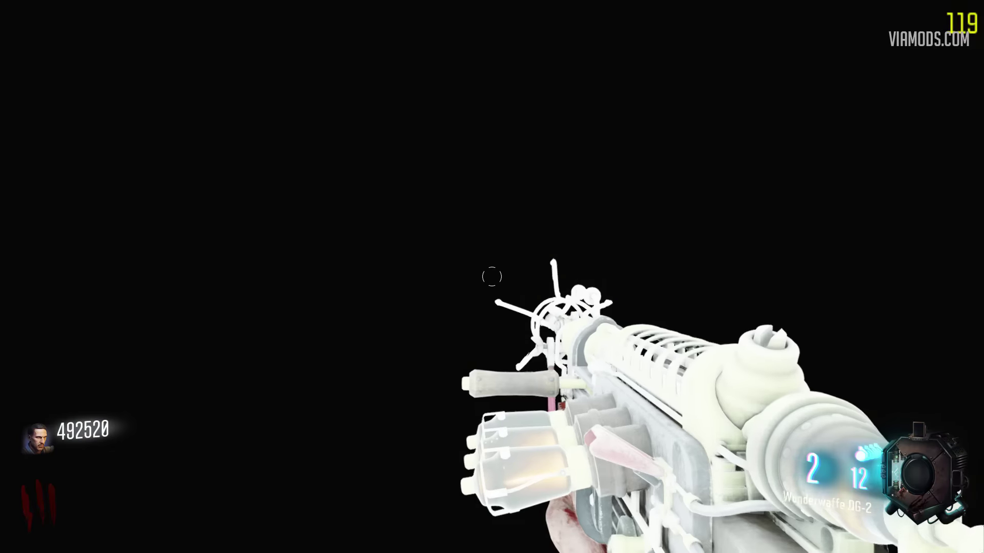